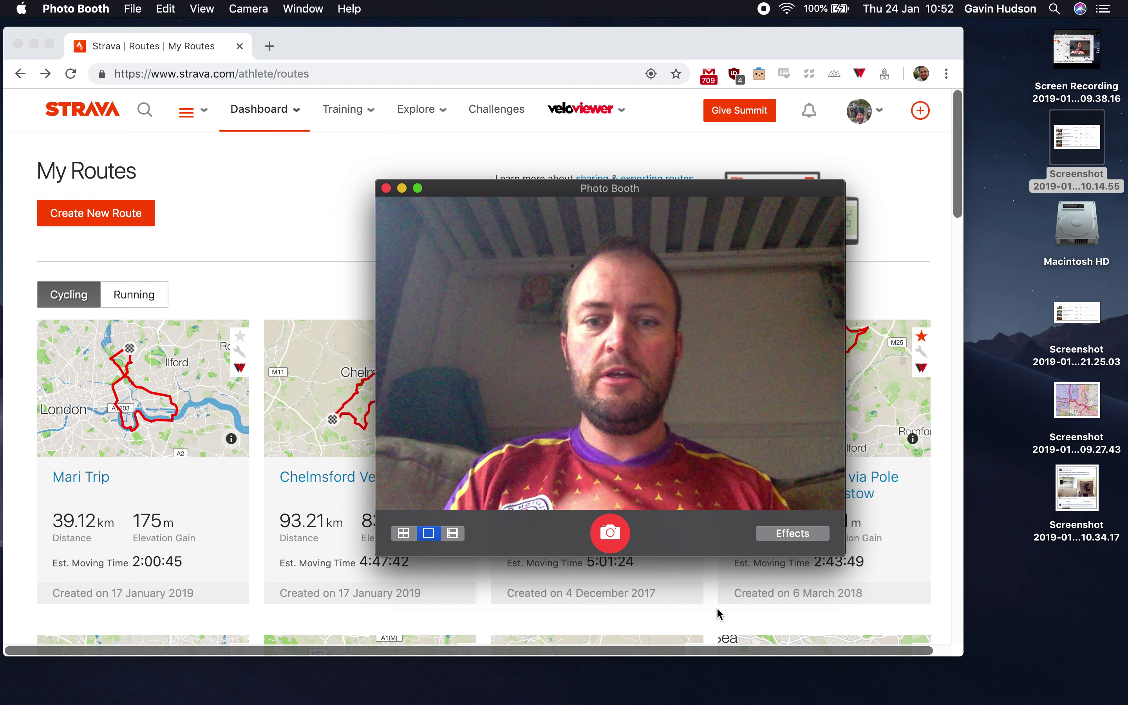
# Move the Photo Booth window clear of the routes page and bring the browser to the front.
pyautogui.click(537, 191)
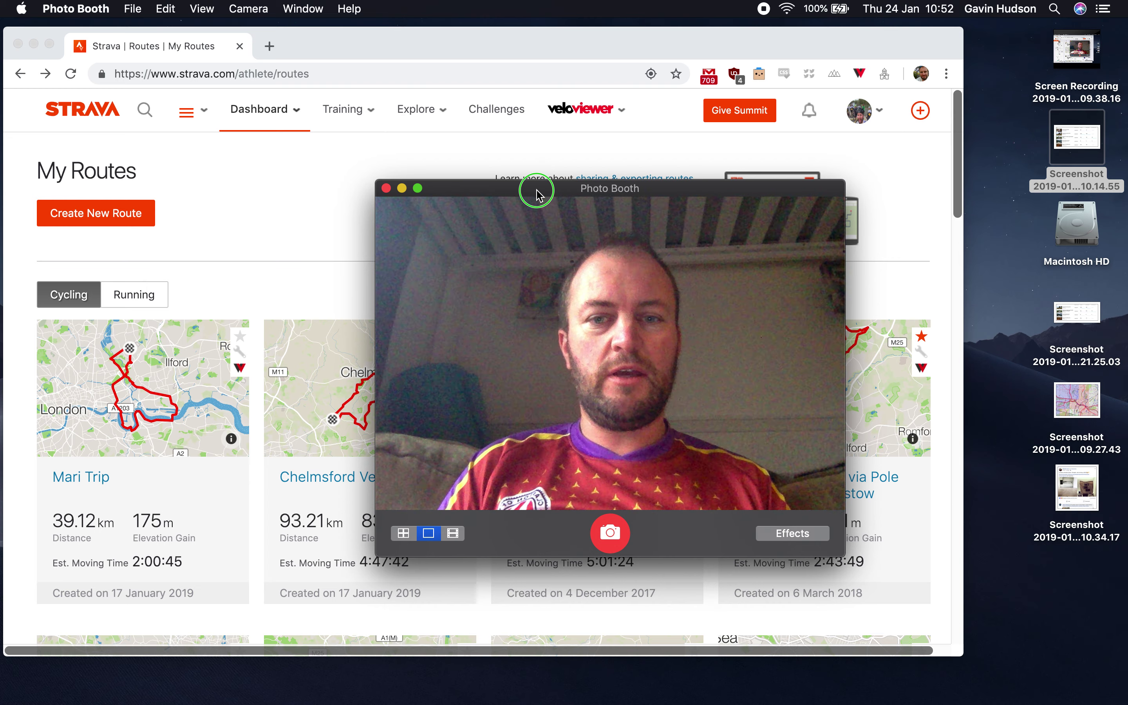
pyautogui.click(780, 181)
pyautogui.moveTo(518, 195); pyautogui.dragTo(949, 142)
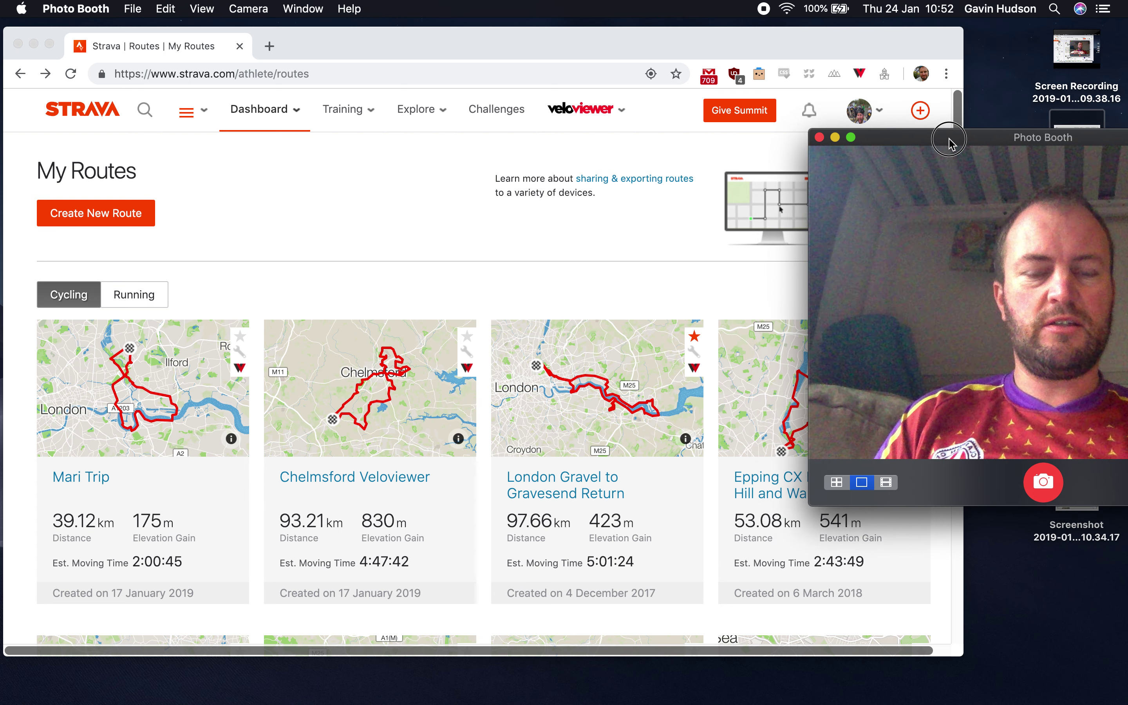
pyautogui.click(359, 213)
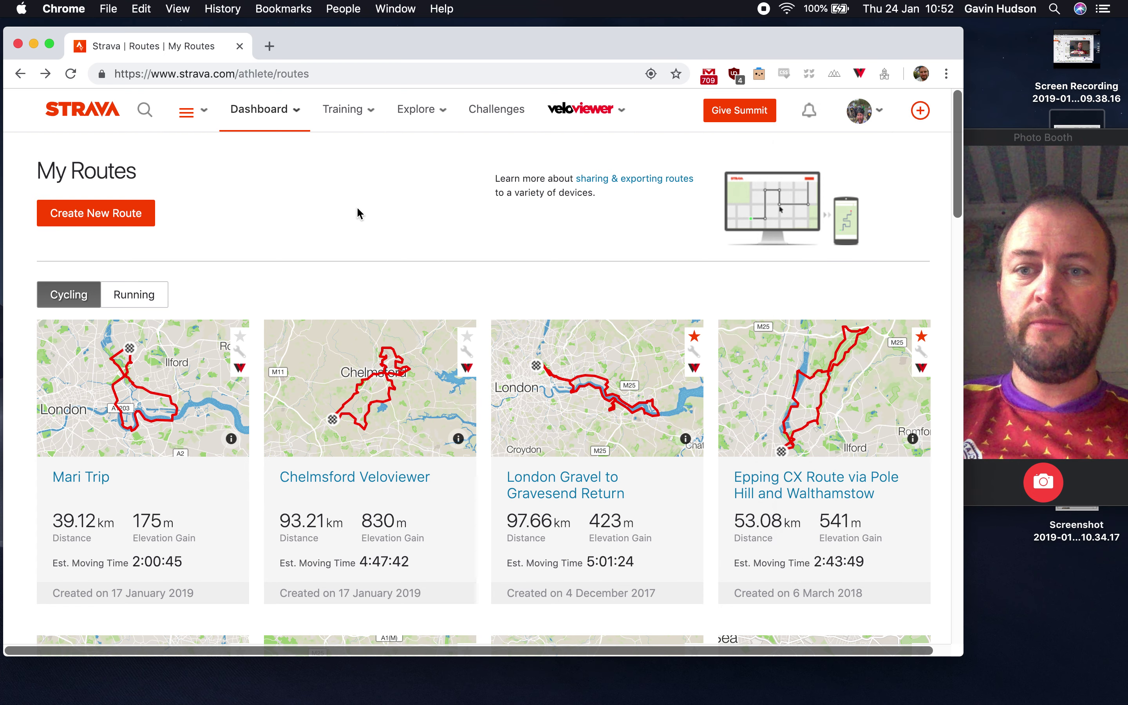
# Start creating a new cycling route and set its start point in Lower Clapton.
pyautogui.moveTo(282, 113)
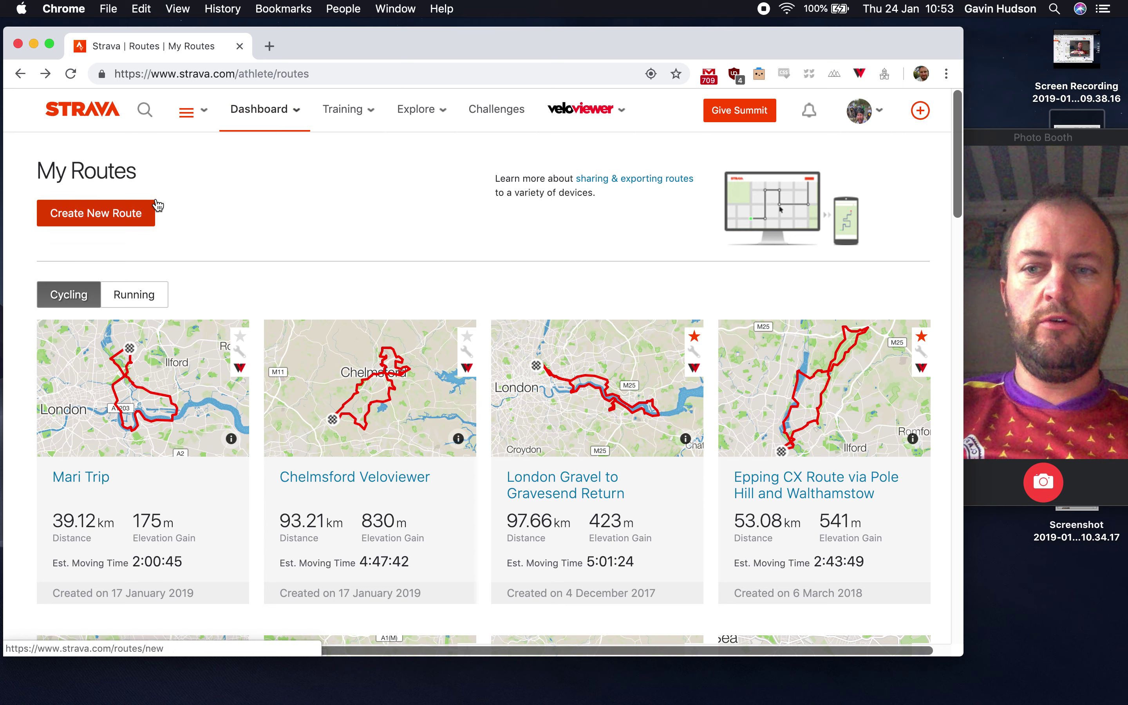
pyautogui.click(140, 217)
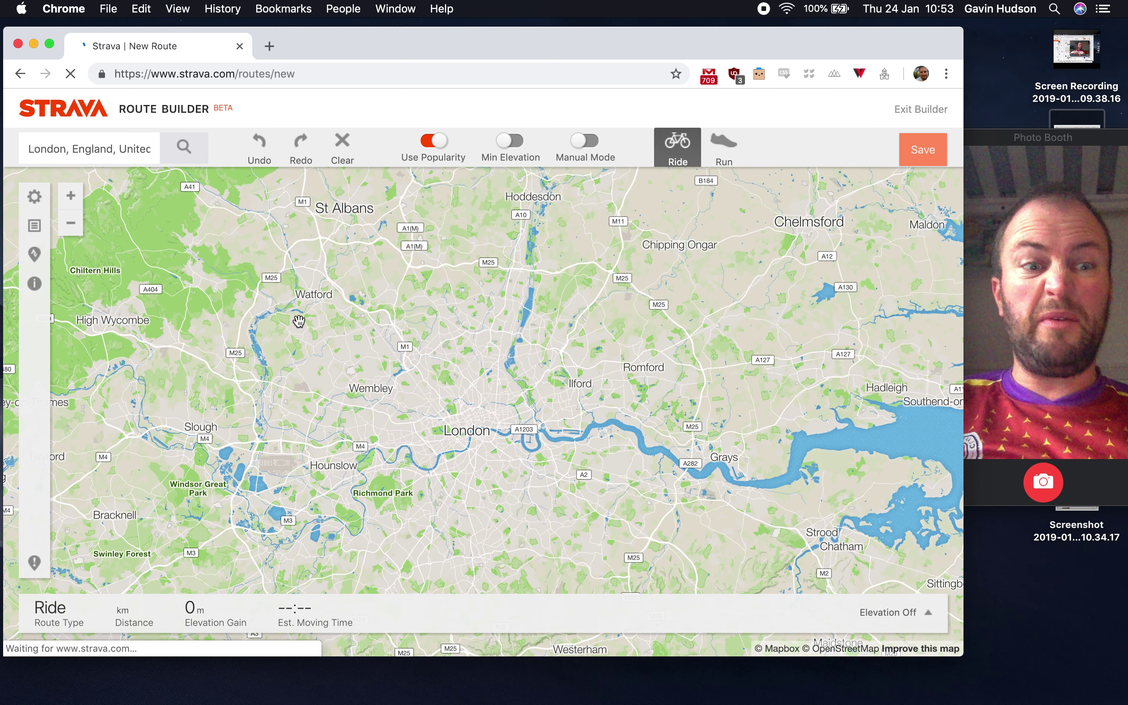
pyautogui.click(71, 200)
pyautogui.click(71, 201)
pyautogui.click(71, 196)
pyautogui.click(71, 196)
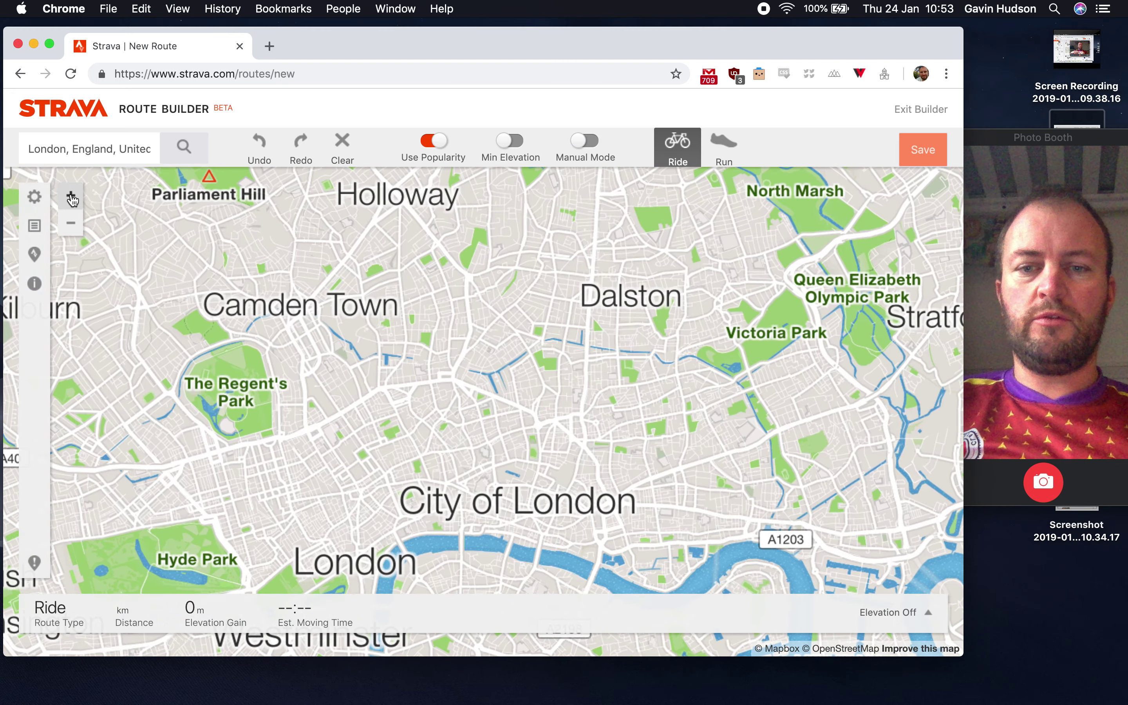
pyautogui.moveTo(546, 285); pyautogui.dragTo(491, 382)
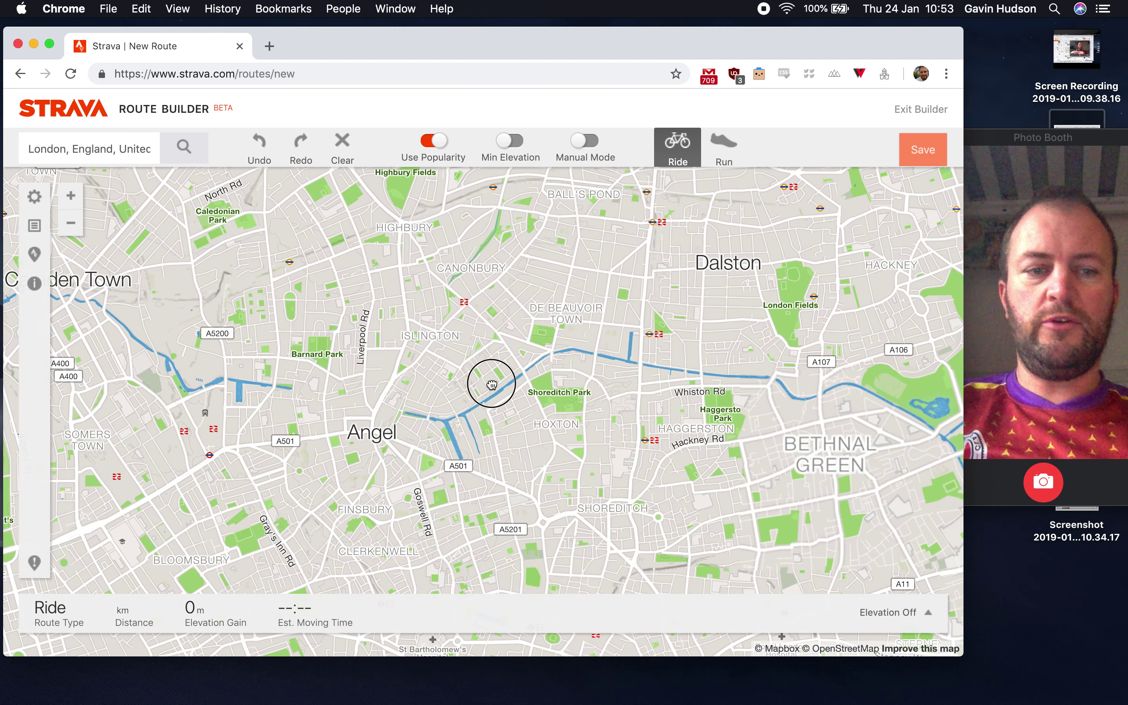
pyautogui.moveTo(657, 293); pyautogui.dragTo(394, 439)
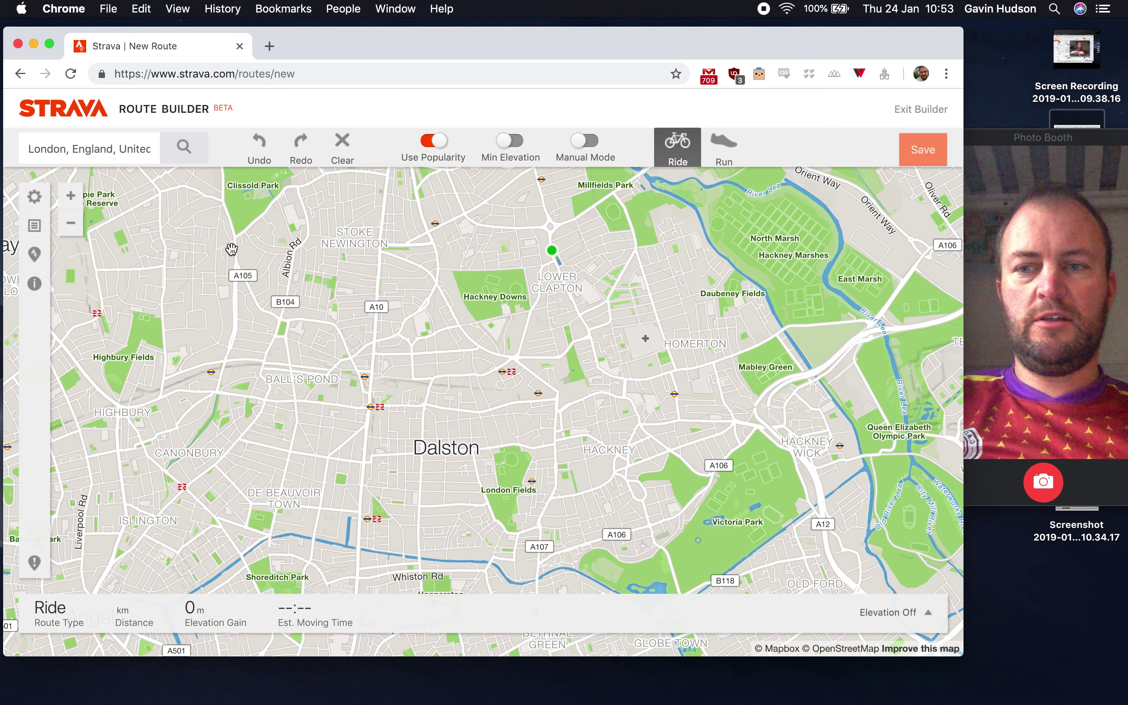
# Extend the route about 39 km from Lower Clapton to a point just west of Barrow Wood.
pyautogui.click(71, 222)
pyautogui.click(70, 223)
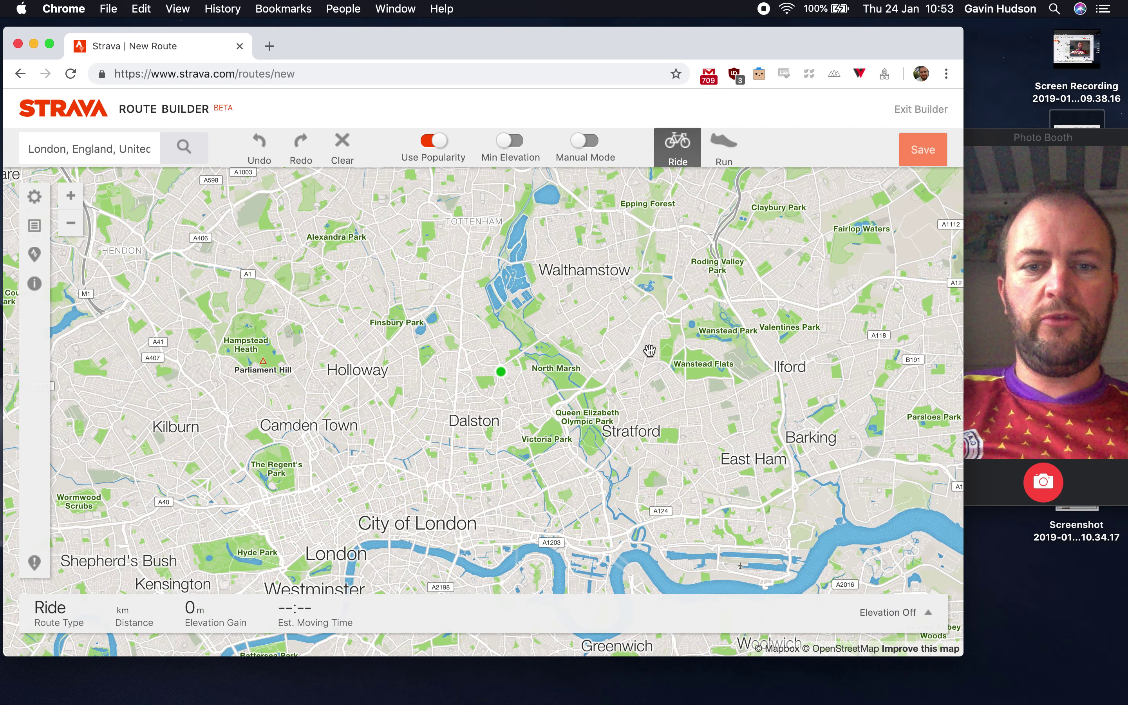
pyautogui.moveTo(741, 312); pyautogui.dragTo(543, 450)
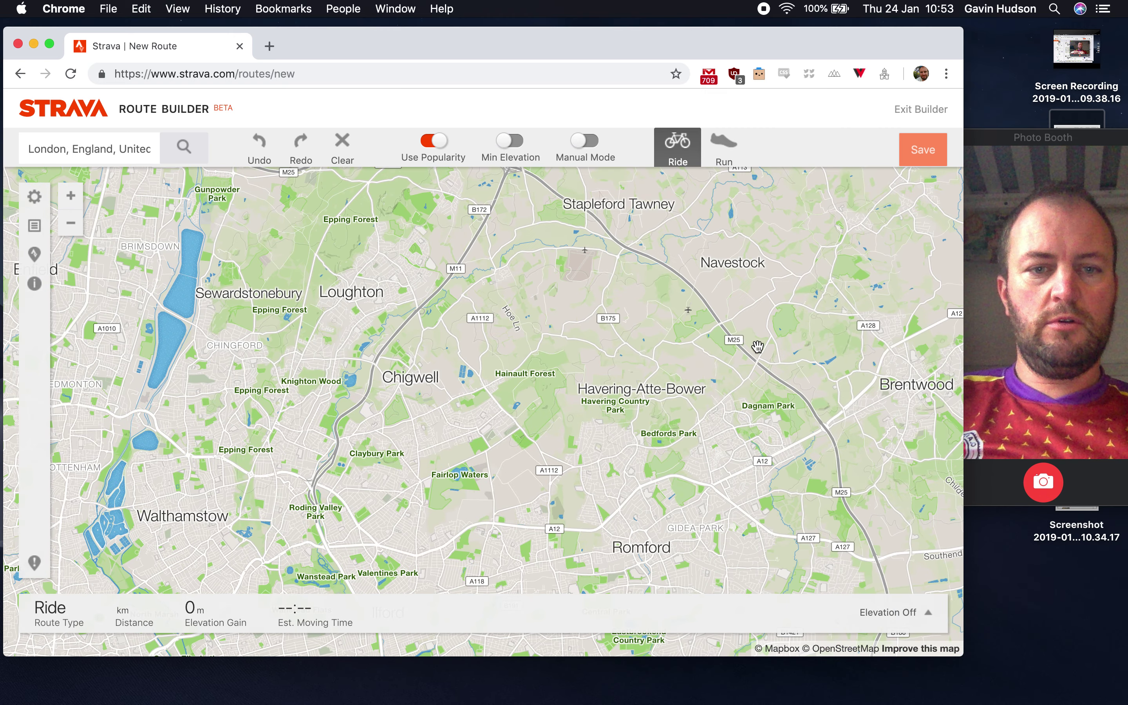
pyautogui.moveTo(750, 350); pyautogui.dragTo(564, 461)
pyautogui.moveTo(744, 381); pyautogui.dragTo(645, 439)
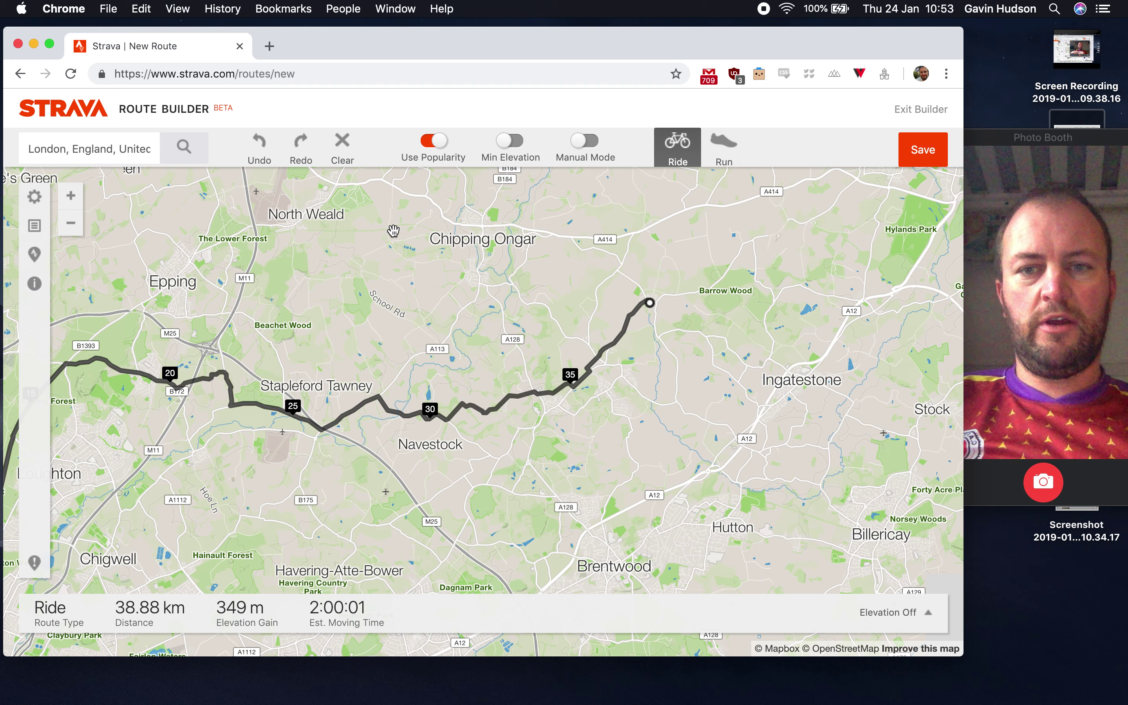
# Close the route into a loop of about 74 km by adding a final point at the Lower Clapton start.
pyautogui.moveTo(222, 535); pyautogui.dragTo(473, 331)
pyautogui.moveTo(293, 498); pyautogui.dragTo(529, 290)
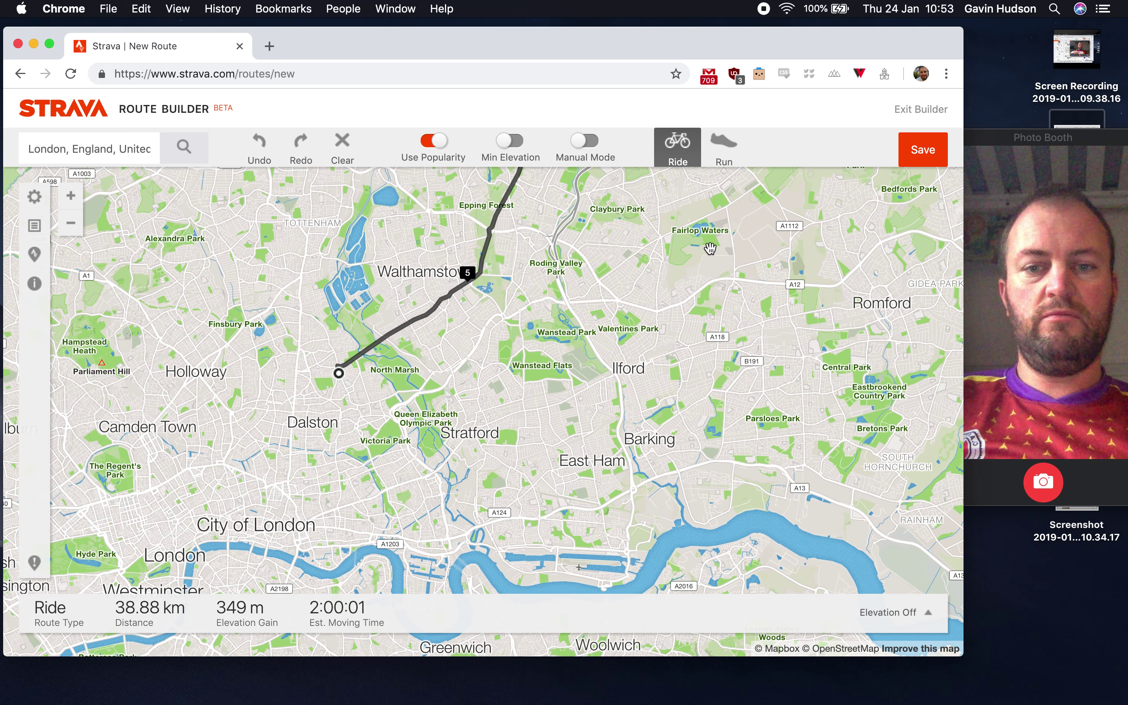
pyautogui.moveTo(723, 232); pyautogui.dragTo(395, 507)
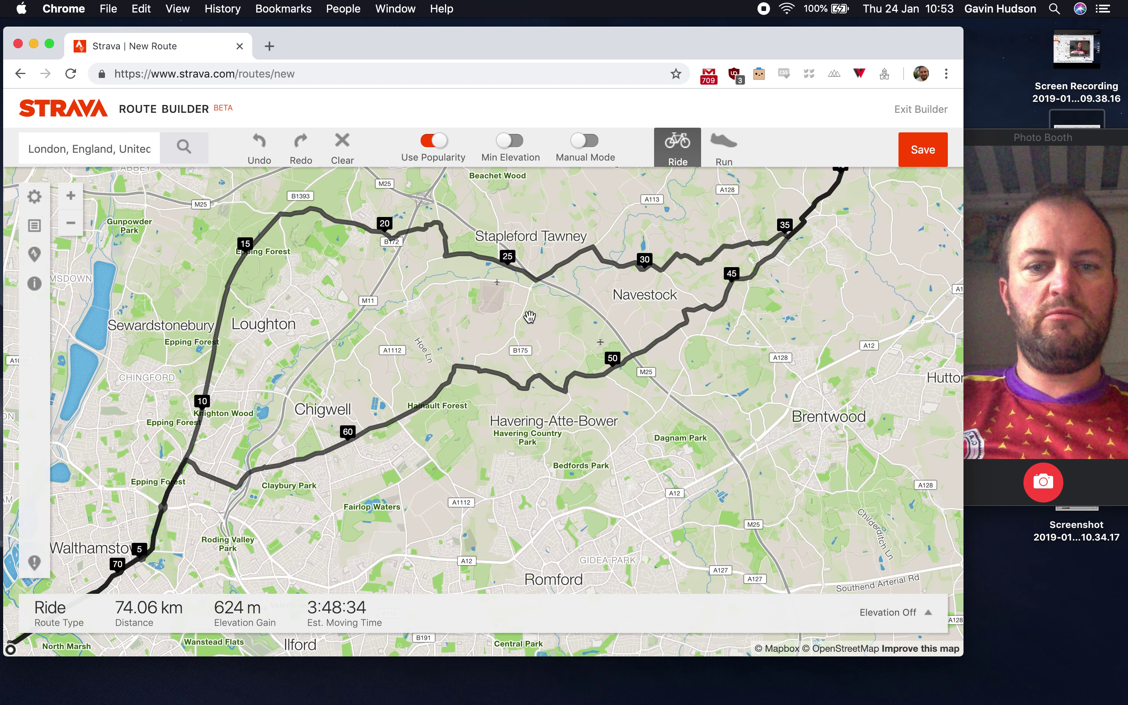
# Reroute the outbound leg past Beachet Wood, east of Epping, and clear the whole route.
pyautogui.moveTo(495, 342); pyautogui.dragTo(429, 405)
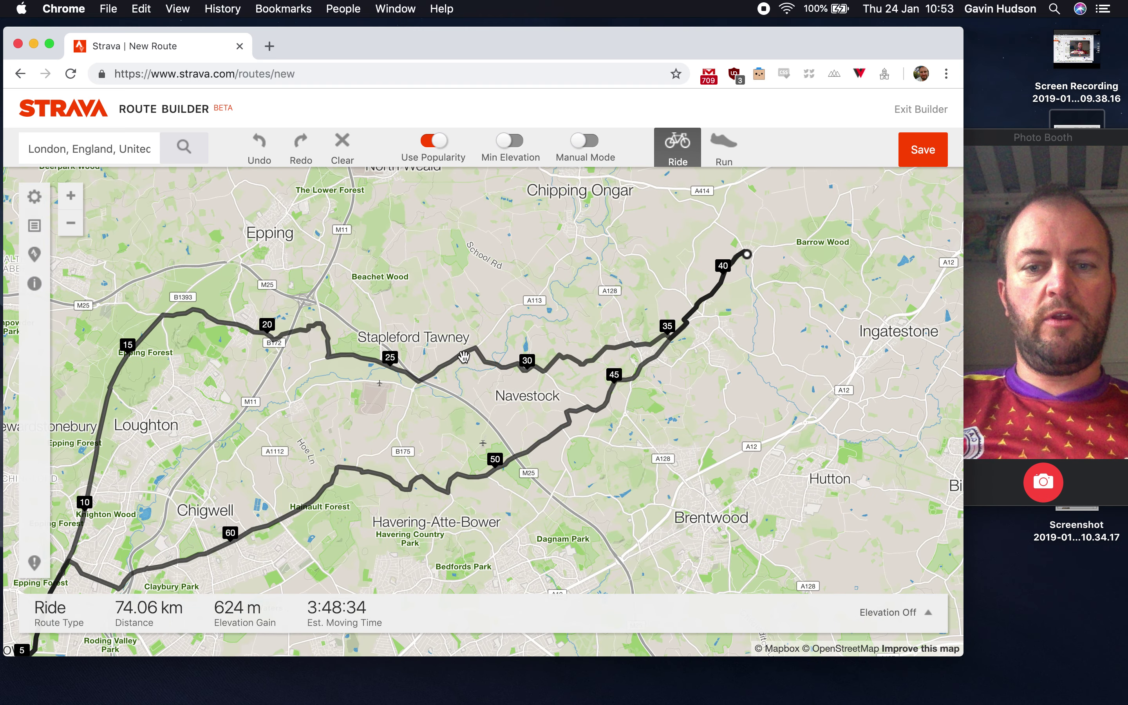
pyautogui.moveTo(461, 359); pyautogui.dragTo(405, 247)
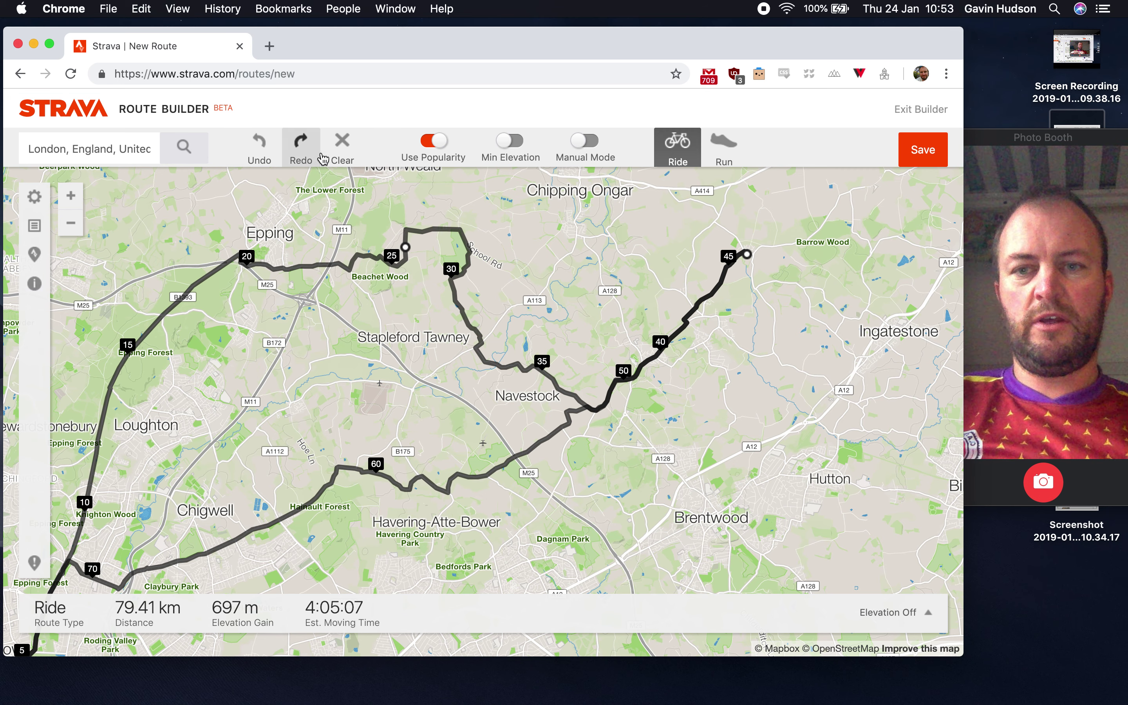
pyautogui.click(343, 149)
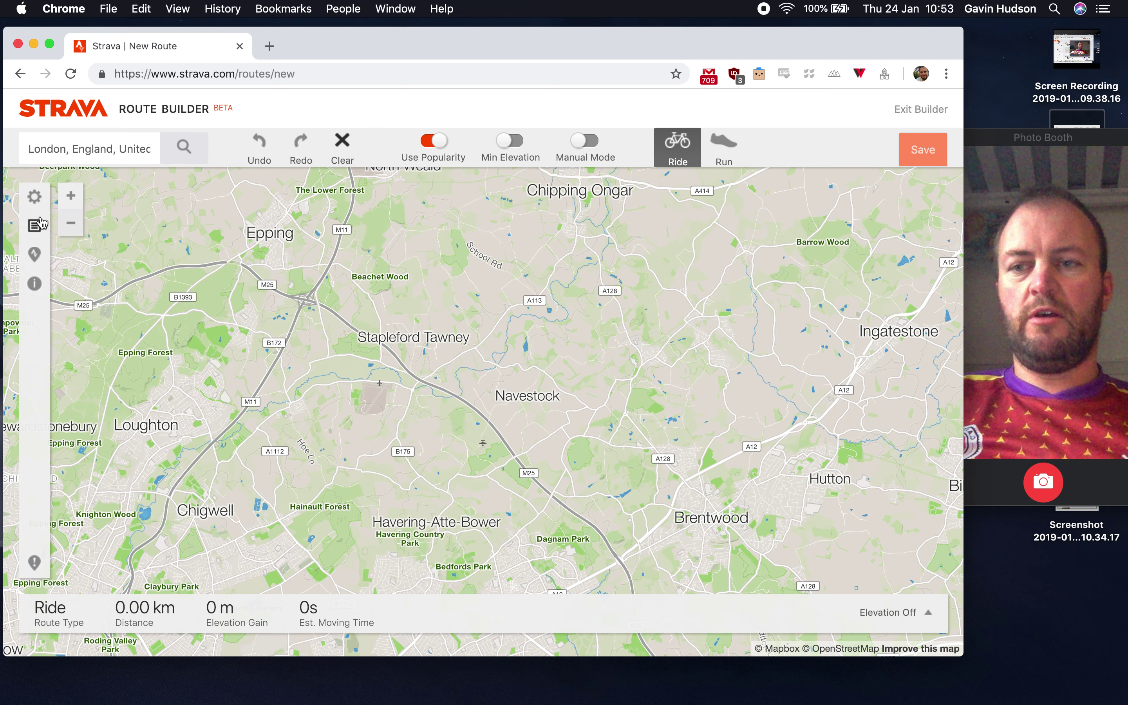
# Turn on the Global Heatmap overlay for the map and undo the stray start point.
pyautogui.click(35, 198)
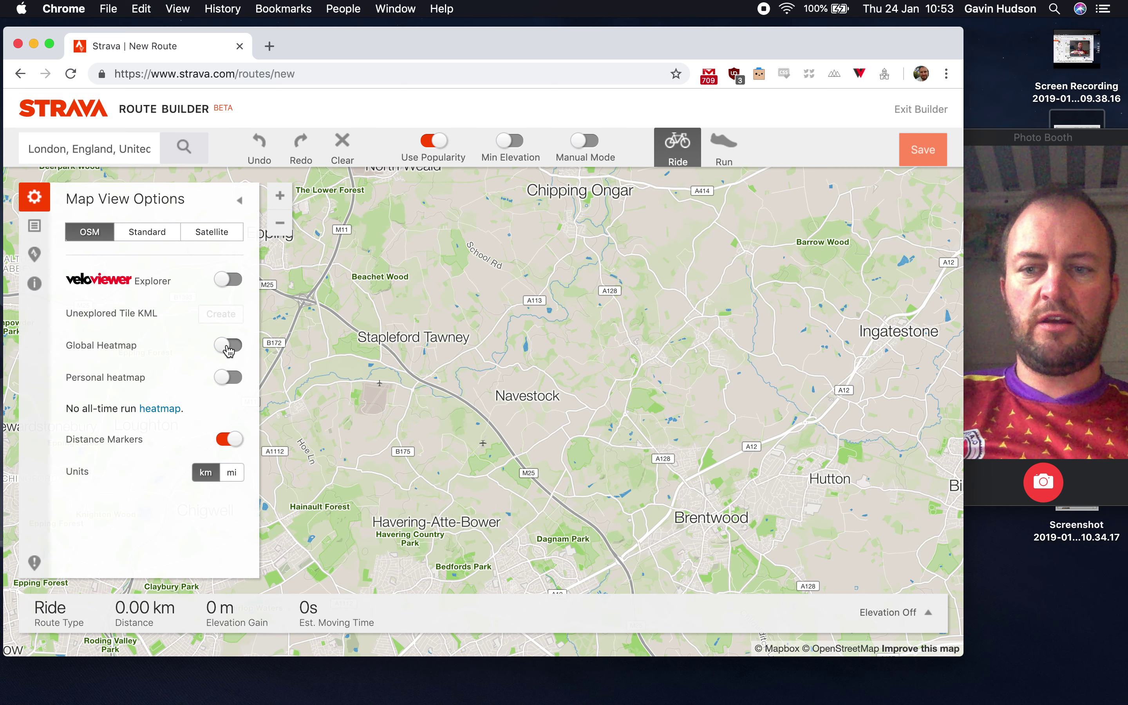
pyautogui.click(353, 415)
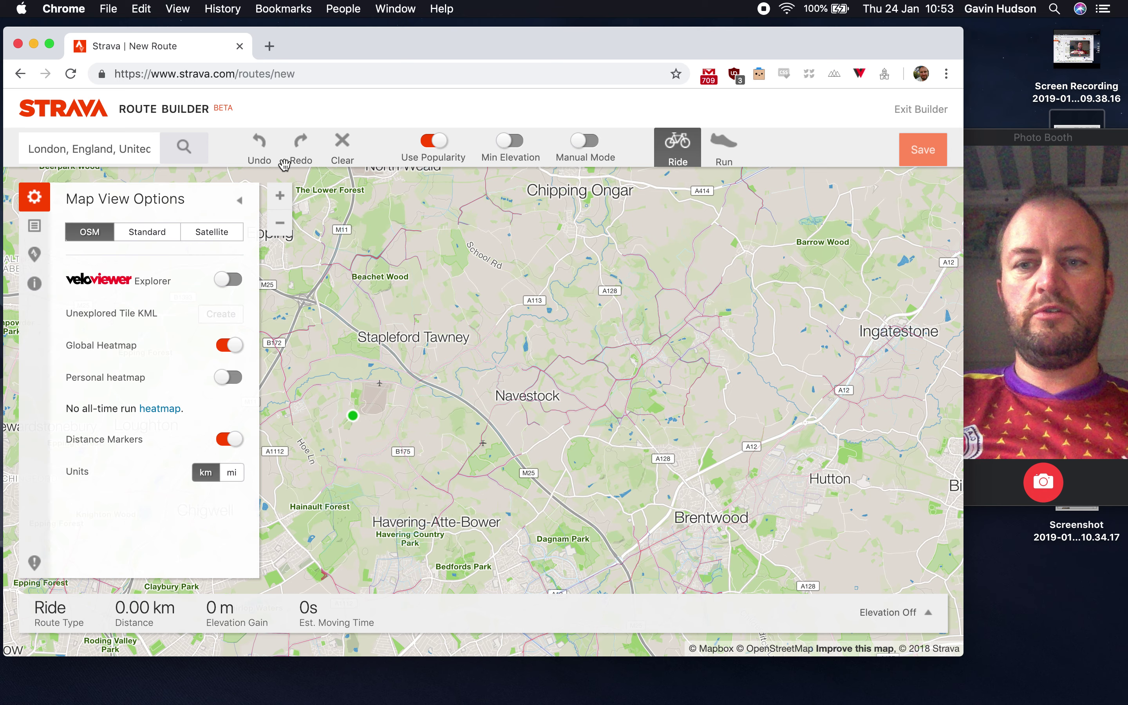
pyautogui.click(239, 200)
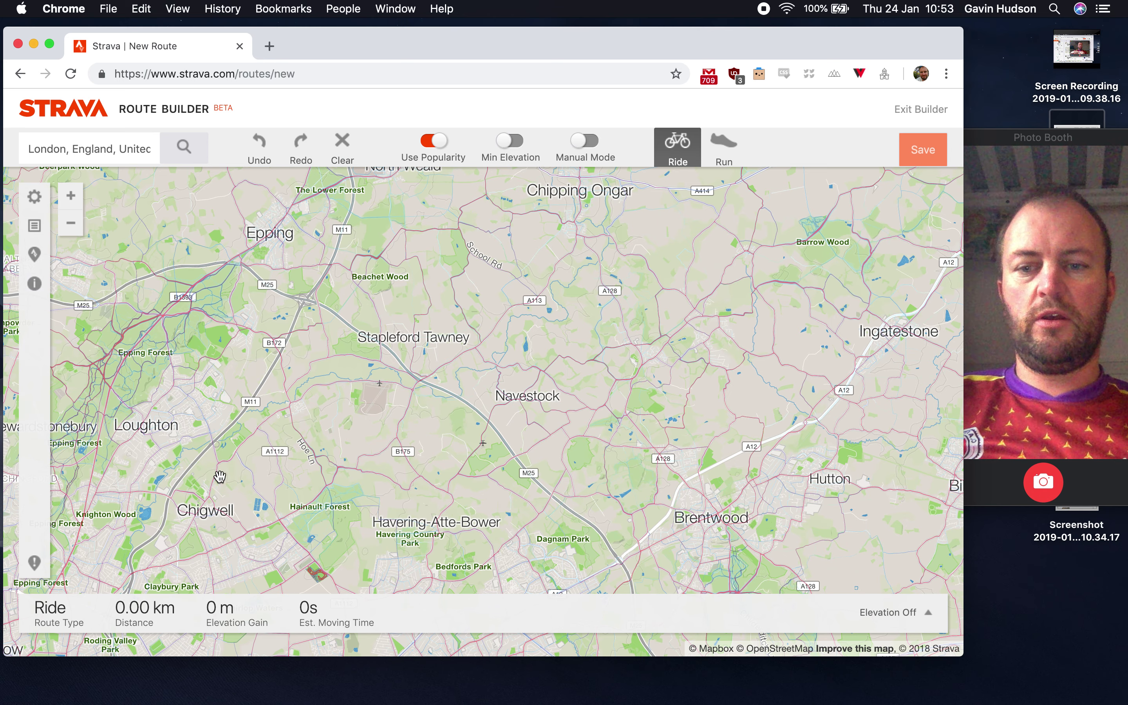
# Place the route's start point in Lower Clapton on the heatmap.
pyautogui.moveTo(212, 497); pyautogui.dragTo(452, 322)
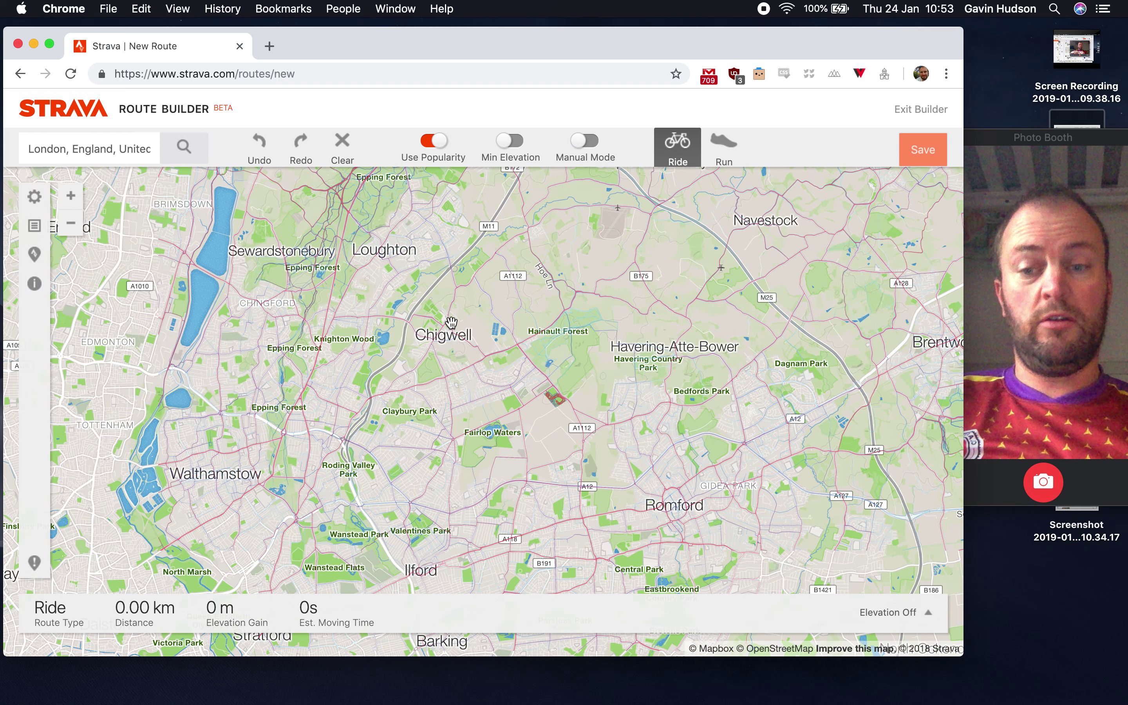
pyautogui.click(71, 196)
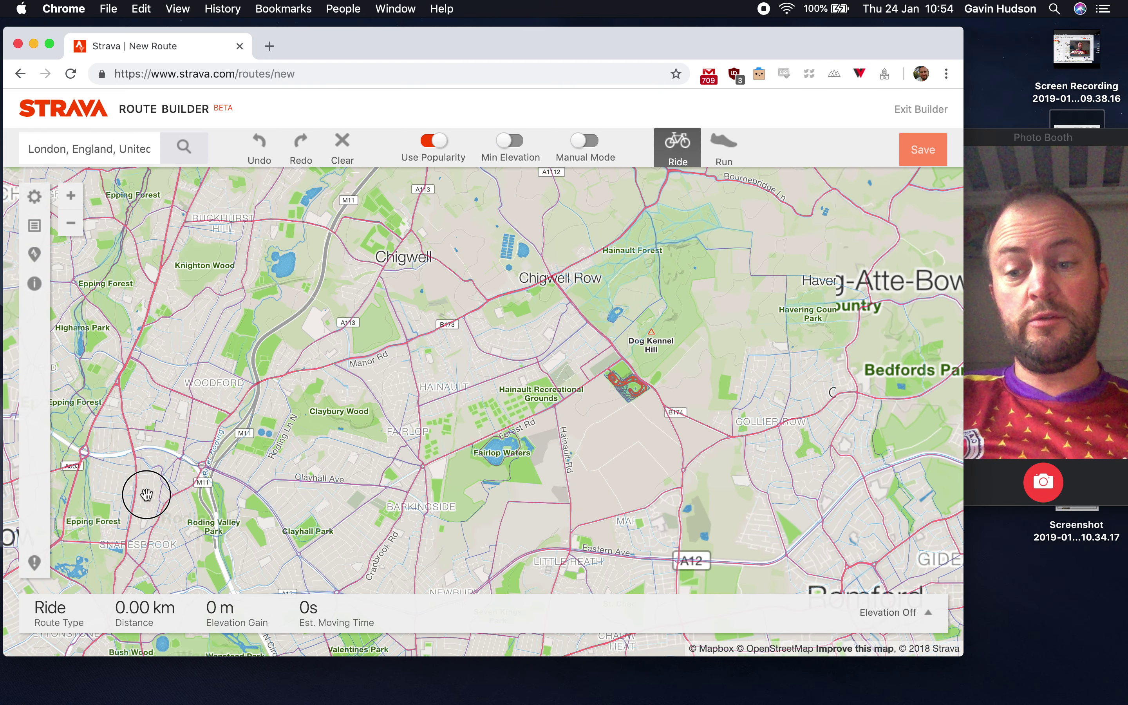
pyautogui.moveTo(424, 363); pyautogui.dragTo(550, 299)
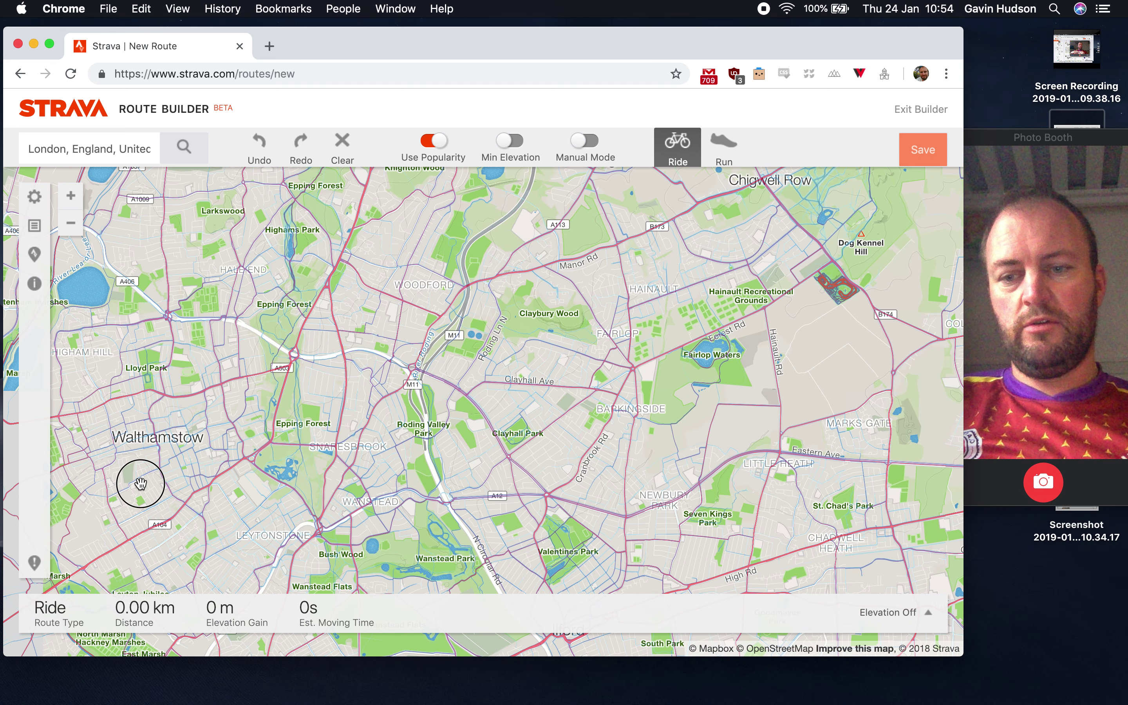
pyautogui.moveTo(262, 404); pyautogui.dragTo(338, 316)
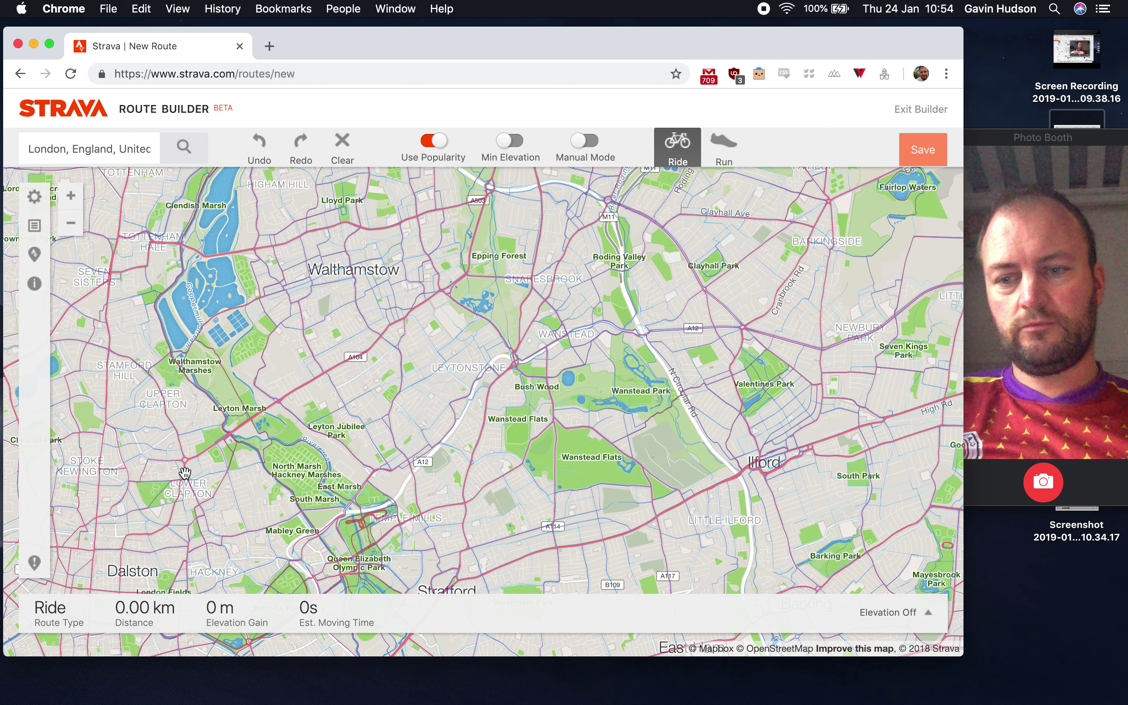
pyautogui.click(186, 470)
# Reload the heatmap around Epping Forest by switching Global Heatmap off and on again.
pyautogui.moveTo(186, 470); pyautogui.dragTo(396, 424)
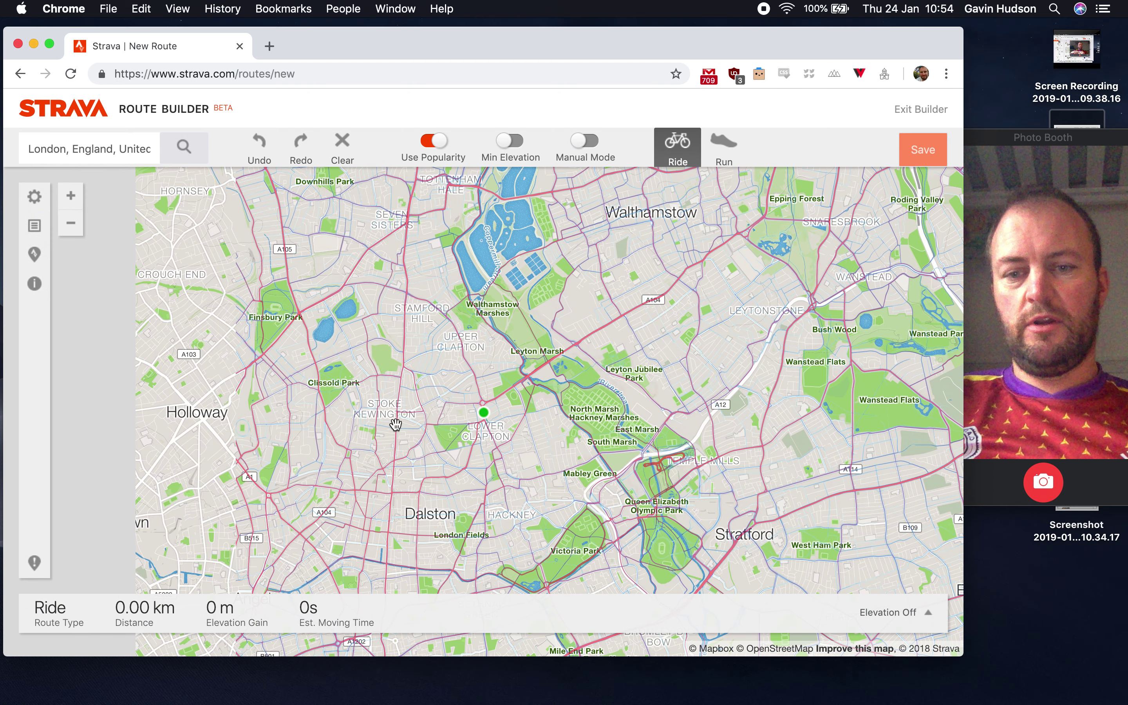
pyautogui.moveTo(693, 217); pyautogui.dragTo(417, 426)
pyautogui.moveTo(606, 216); pyautogui.dragTo(516, 491)
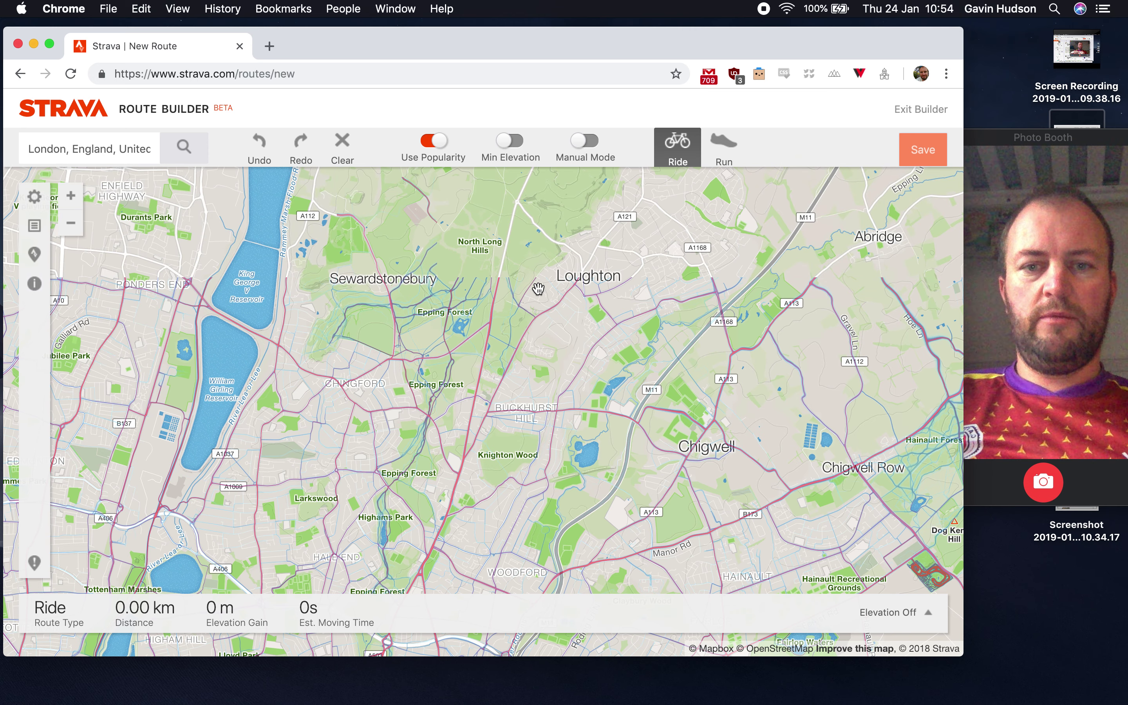
pyautogui.moveTo(541, 269); pyautogui.dragTo(487, 478)
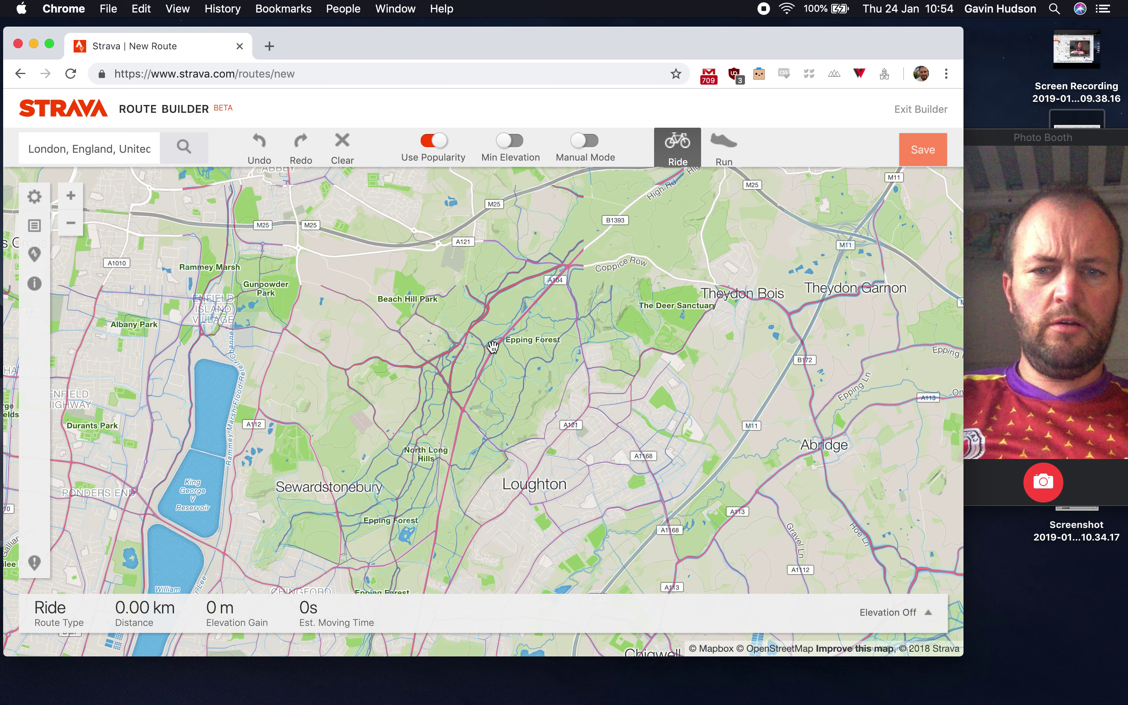
pyautogui.click(41, 203)
pyautogui.click(237, 348)
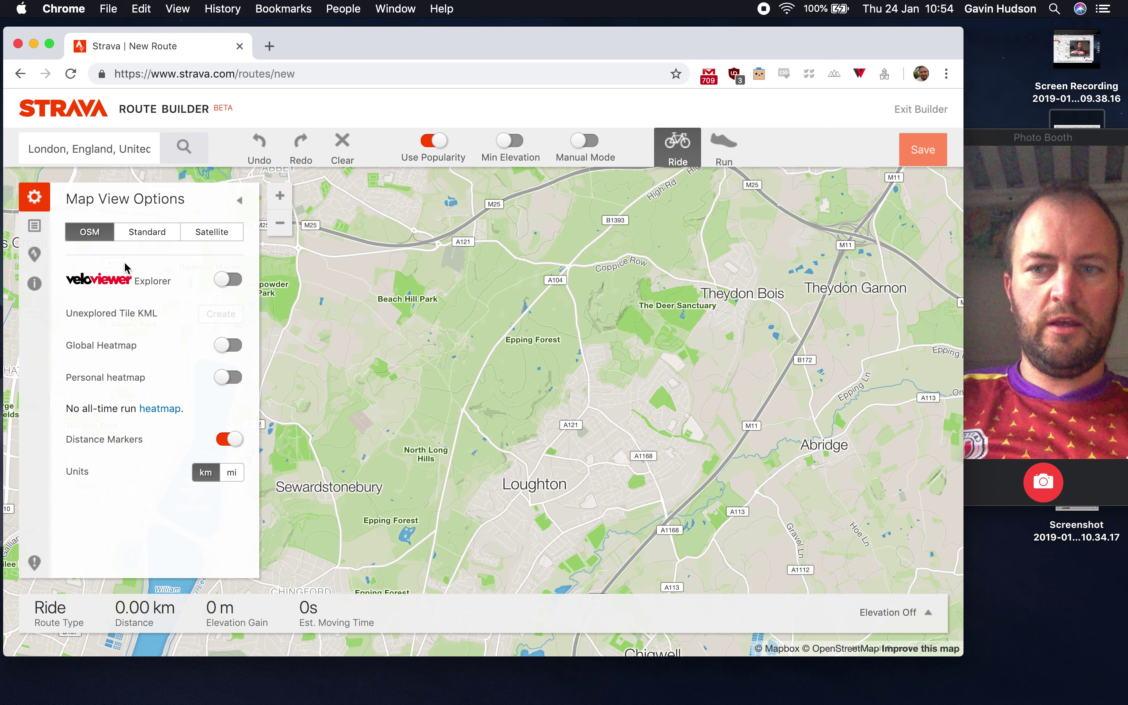
pyautogui.click(231, 348)
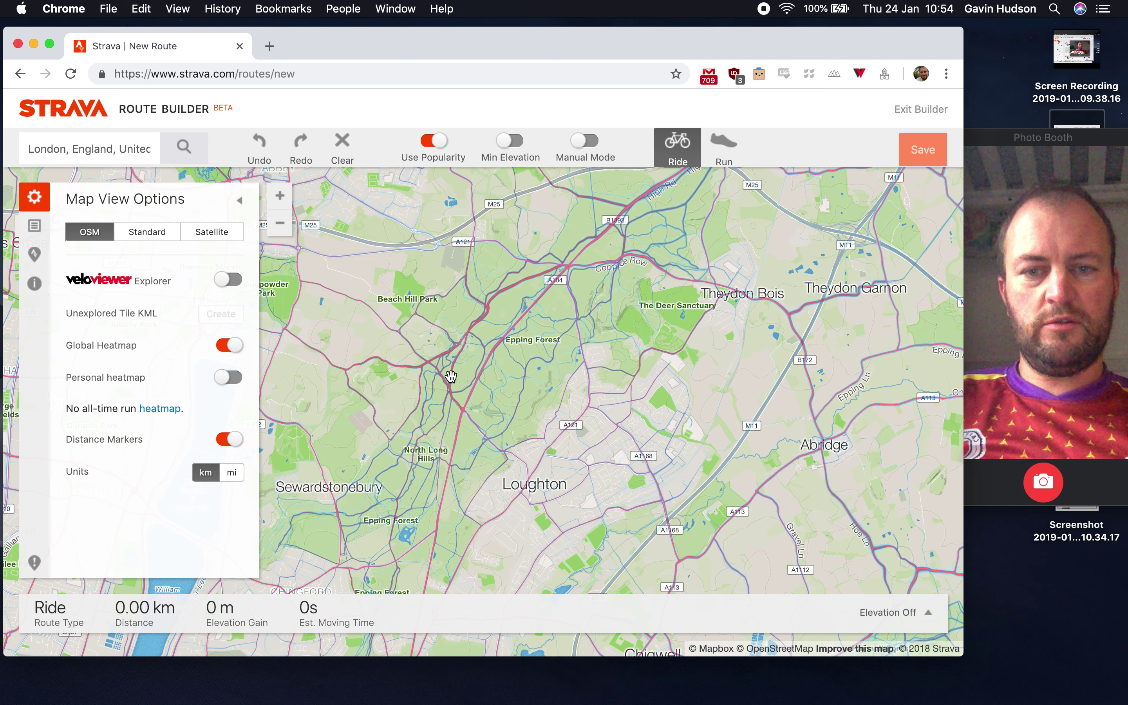
# Extend the route with waypoints in Epping Forest, at Theydon Garnon and north-west of Beachet Wood, reaching about 25.5 km.
pyautogui.moveTo(667, 313); pyautogui.dragTo(543, 344)
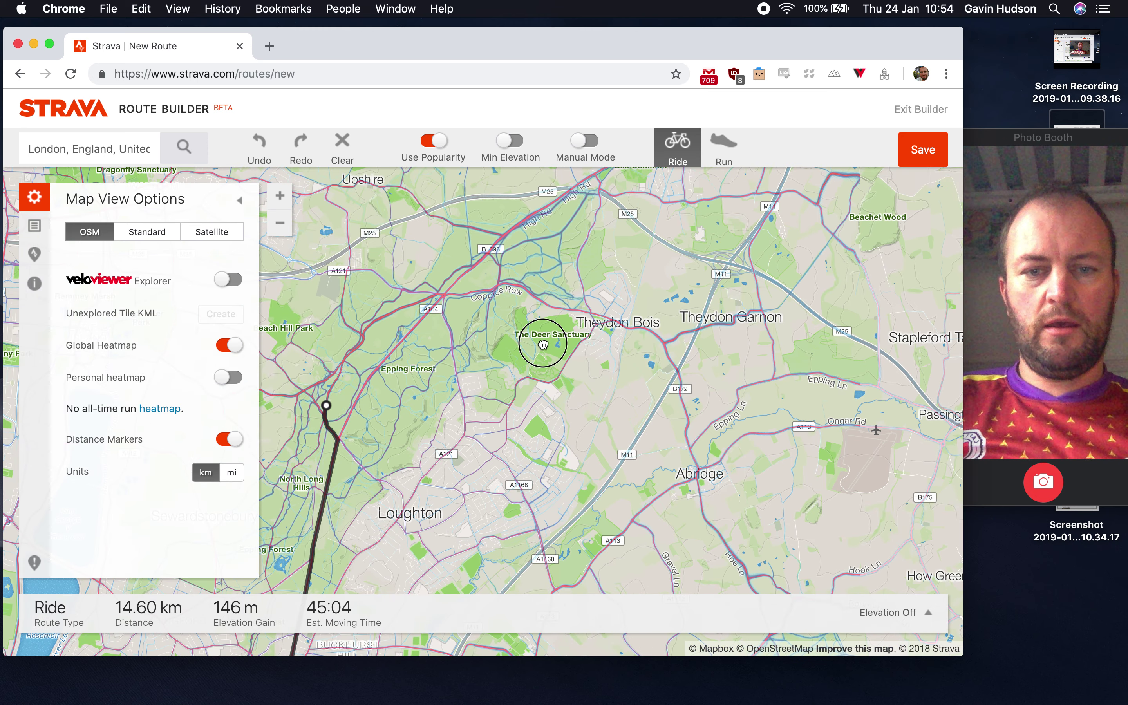
pyautogui.click(720, 324)
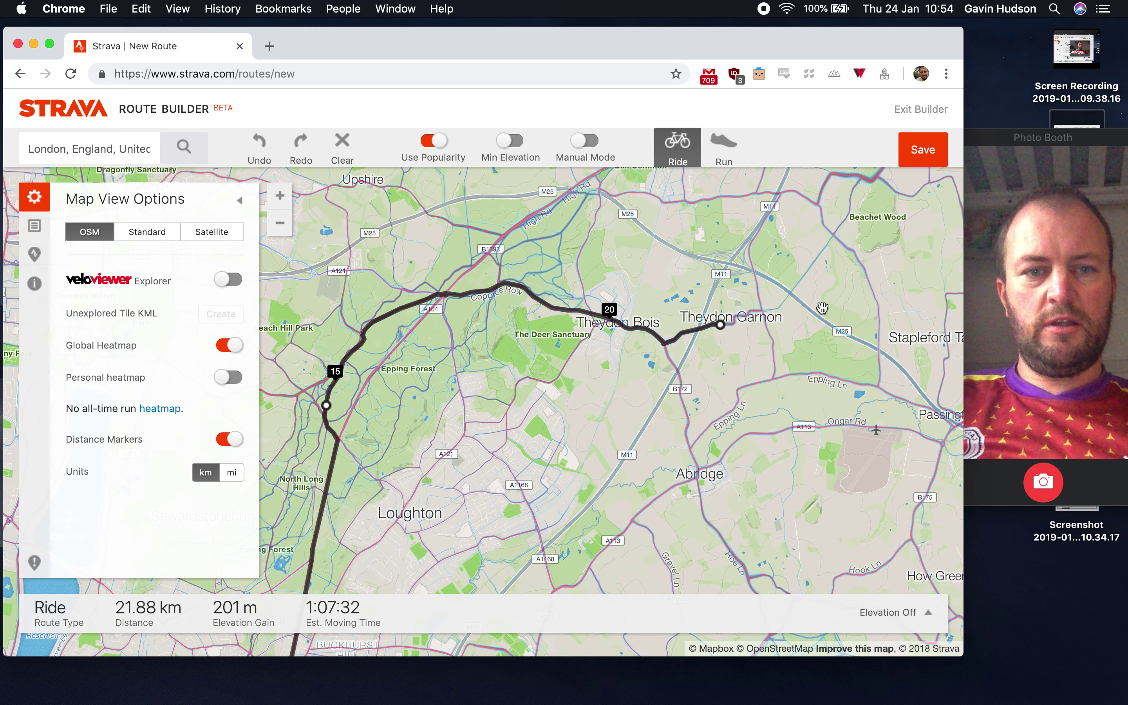
pyautogui.moveTo(835, 315); pyautogui.dragTo(721, 428)
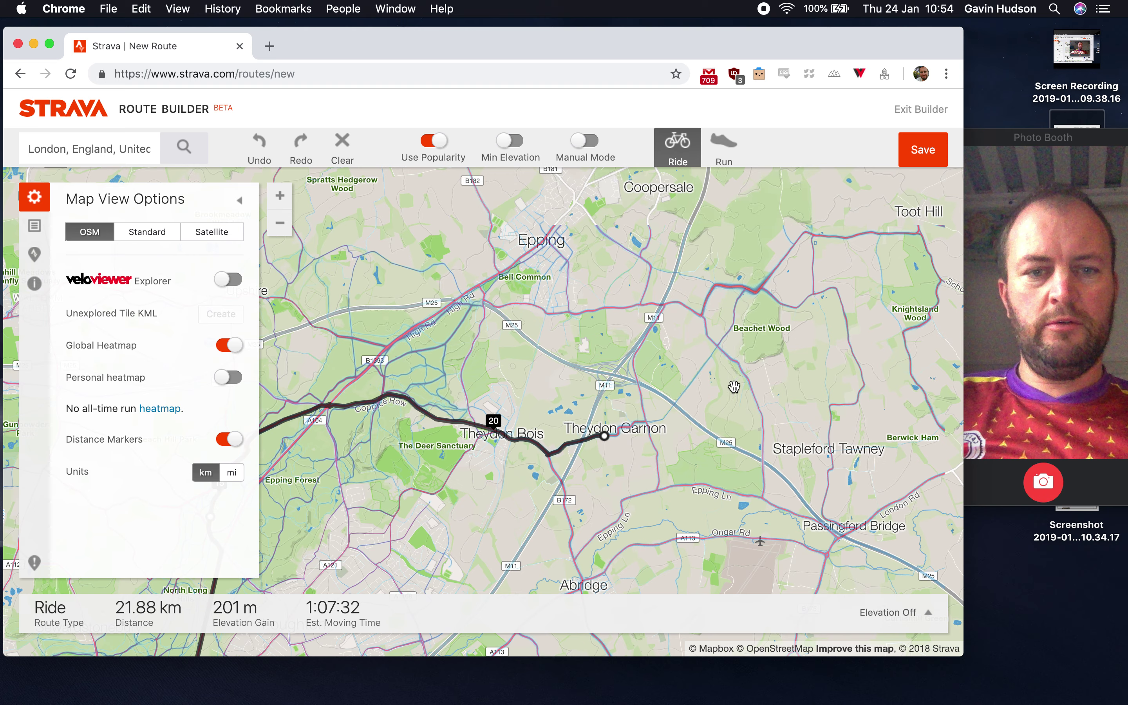
pyautogui.click(708, 297)
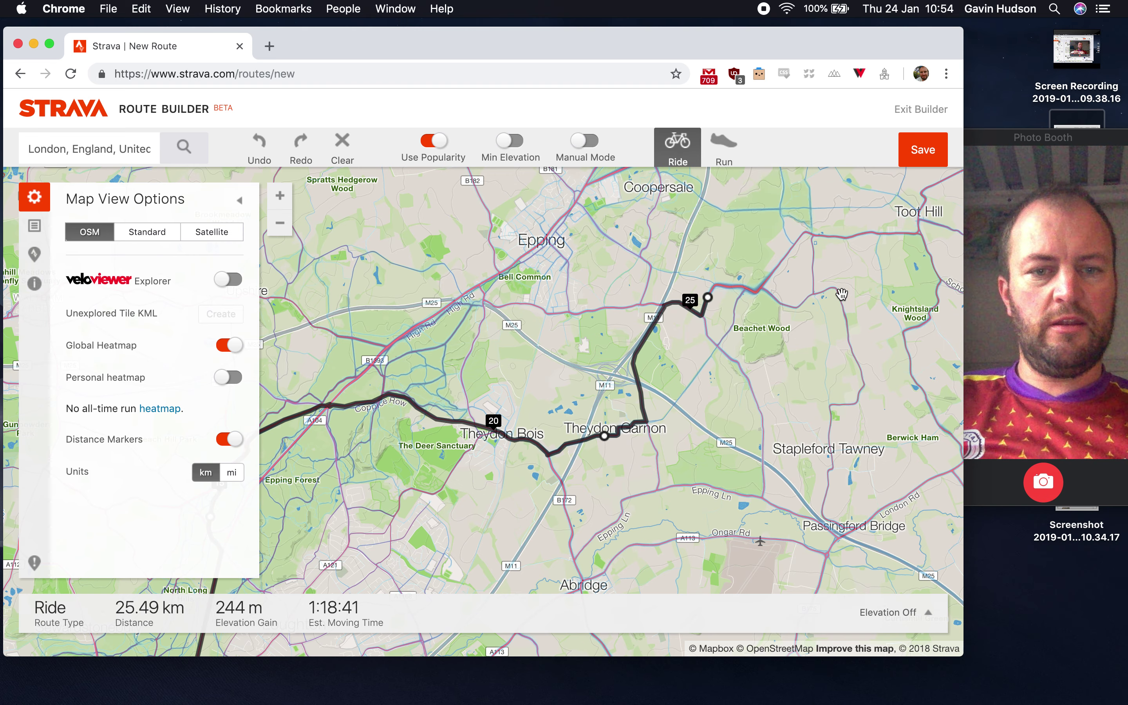
# Add a waypoint just north-east of Toot Hill, extending the route to about 30.4 km.
pyautogui.moveTo(839, 297); pyautogui.dragTo(612, 453)
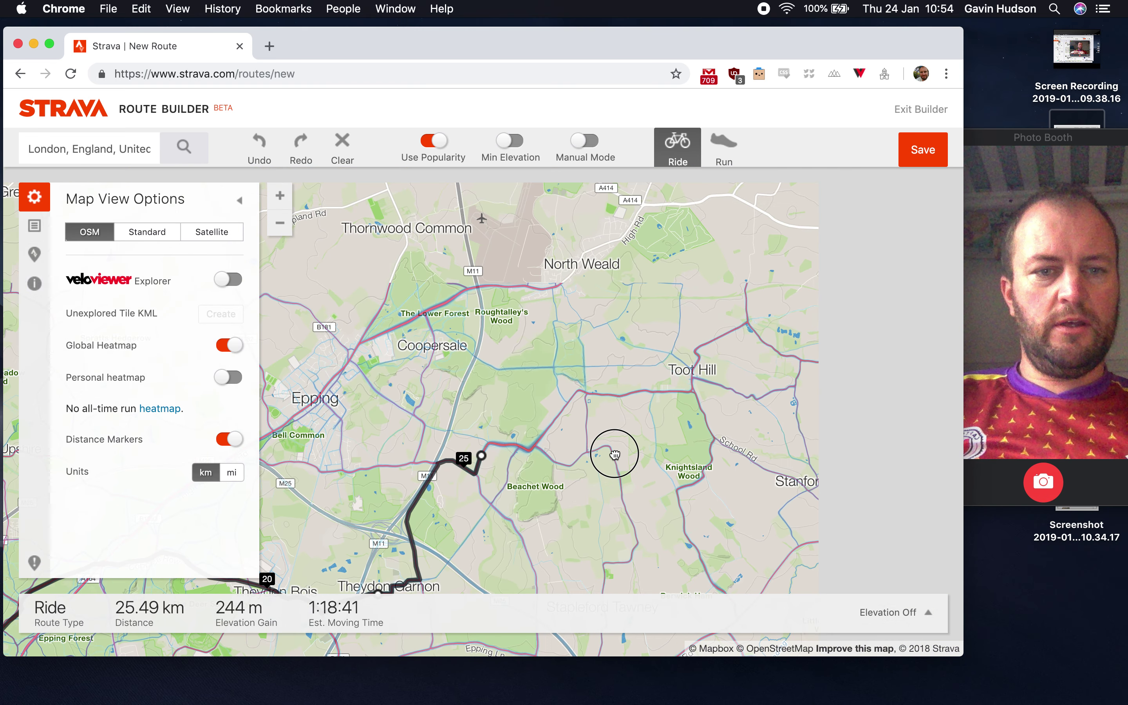
pyautogui.click(721, 336)
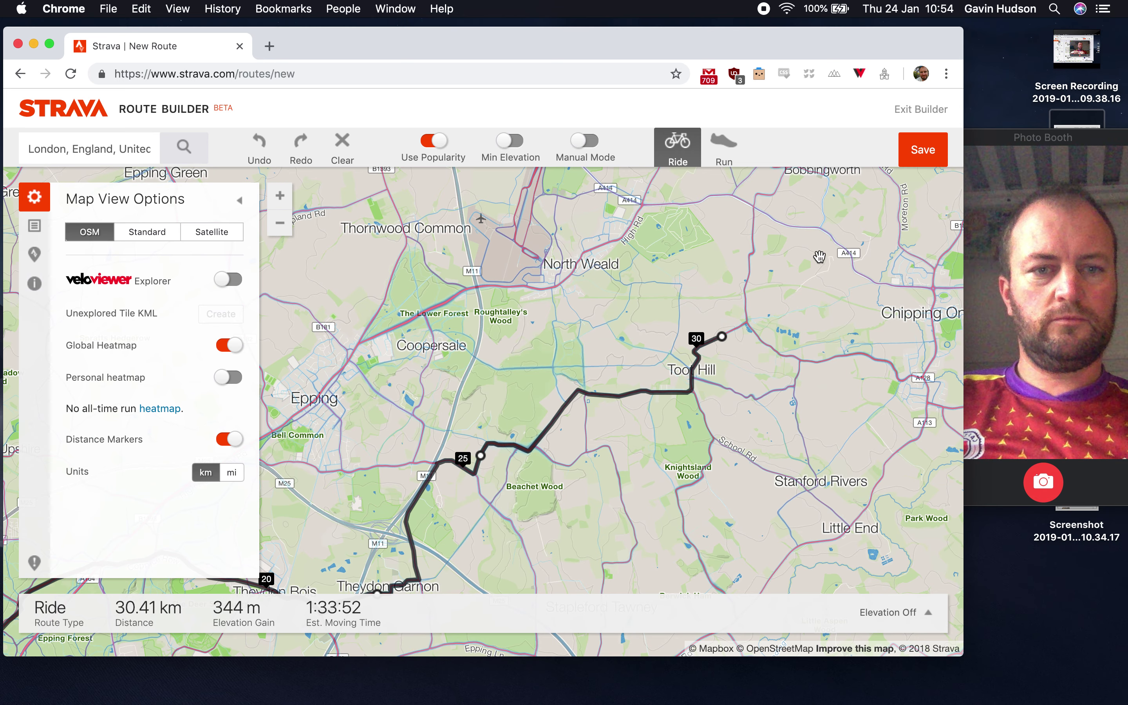
pyautogui.moveTo(819, 252); pyautogui.dragTo(713, 436)
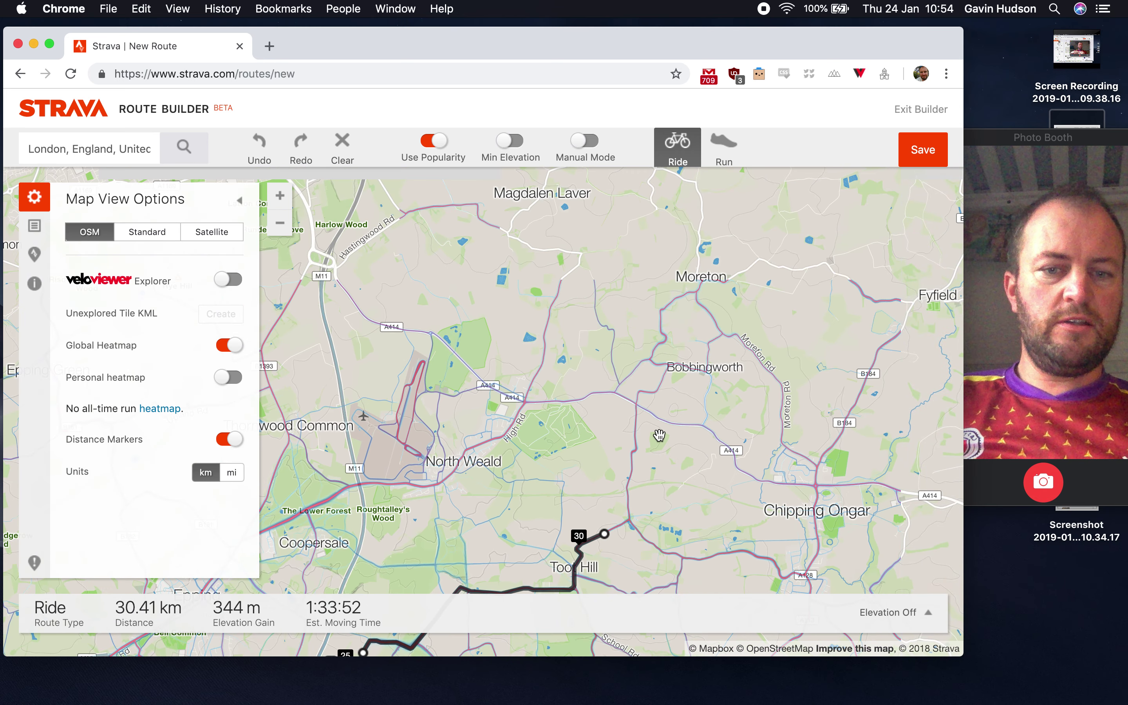
# Extend the route with waypoints just east of Moreton, south-east of Norton Heath and at Blackmore, reaching about 51.8 km.
pyautogui.click(743, 272)
pyautogui.moveTo(831, 352); pyautogui.dragTo(552, 342)
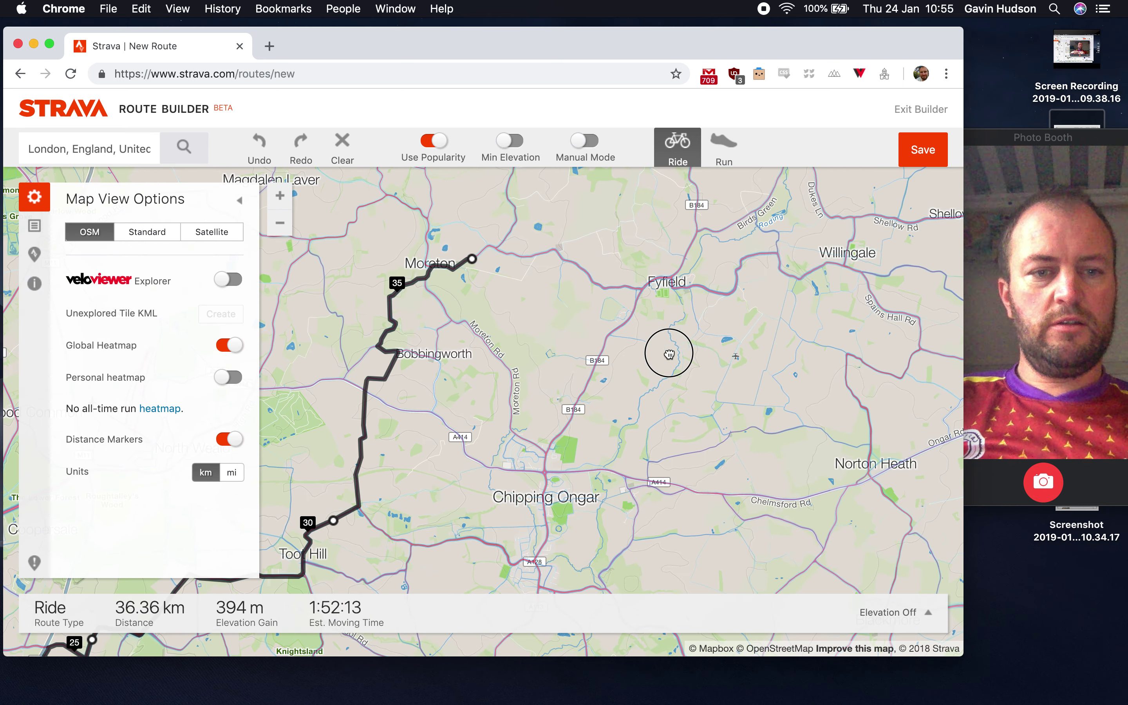
pyautogui.moveTo(680, 354); pyautogui.dragTo(620, 350)
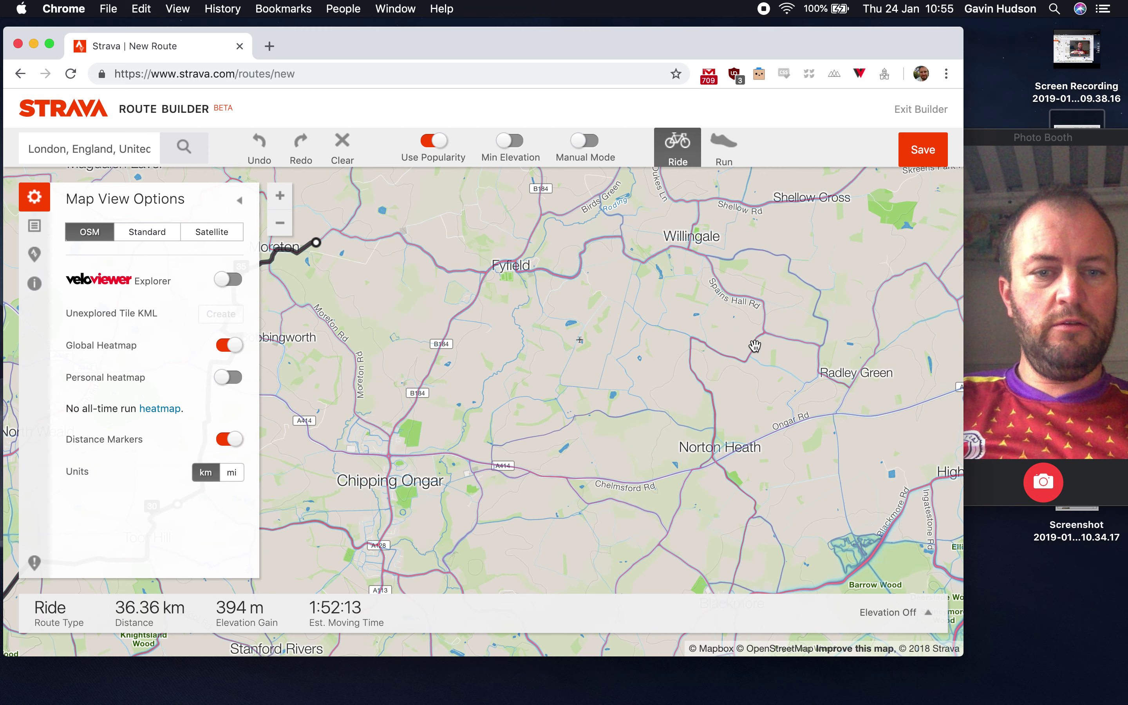
pyautogui.click(737, 484)
pyautogui.moveTo(736, 605); pyautogui.dragTo(702, 423)
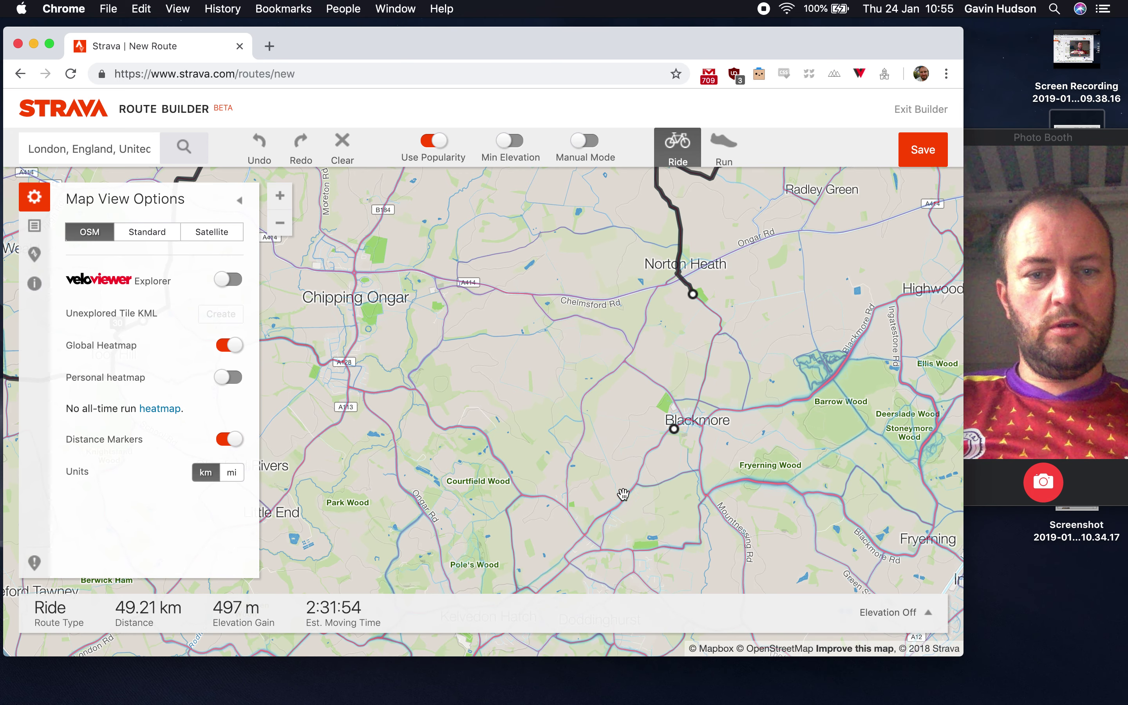
# Add a waypoint near the western end of Horseman Side, extending the route to about 64.2 km.
pyautogui.moveTo(458, 545); pyautogui.dragTo(628, 335)
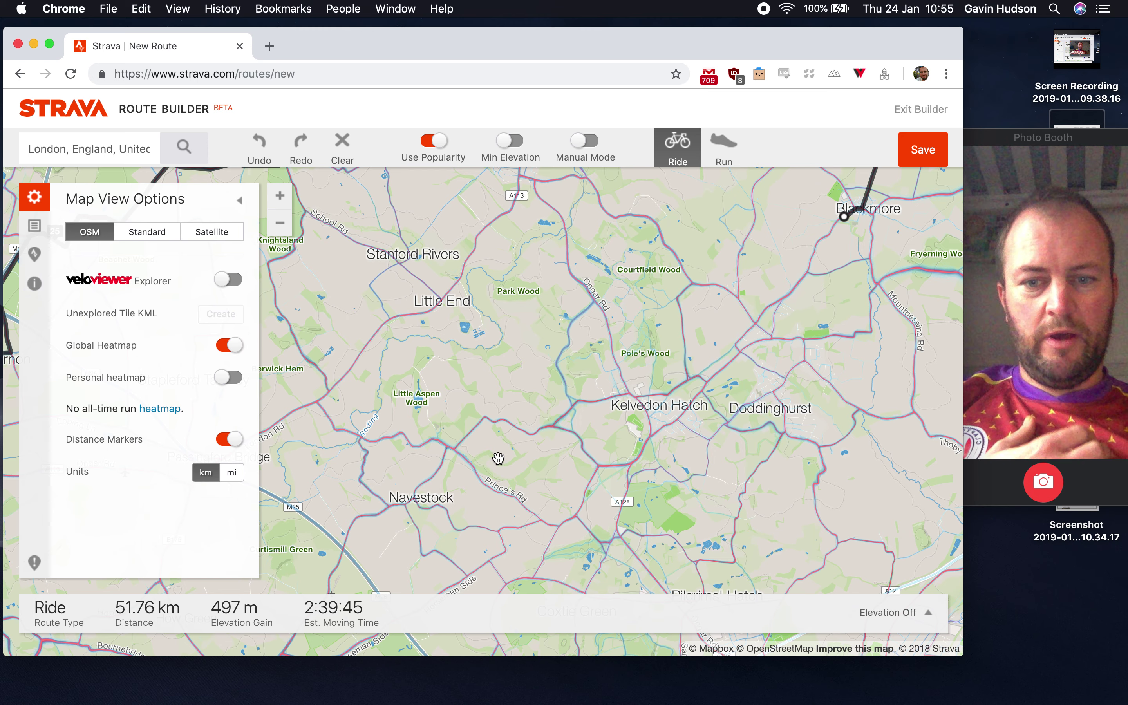
pyautogui.moveTo(510, 511); pyautogui.dragTo(607, 396)
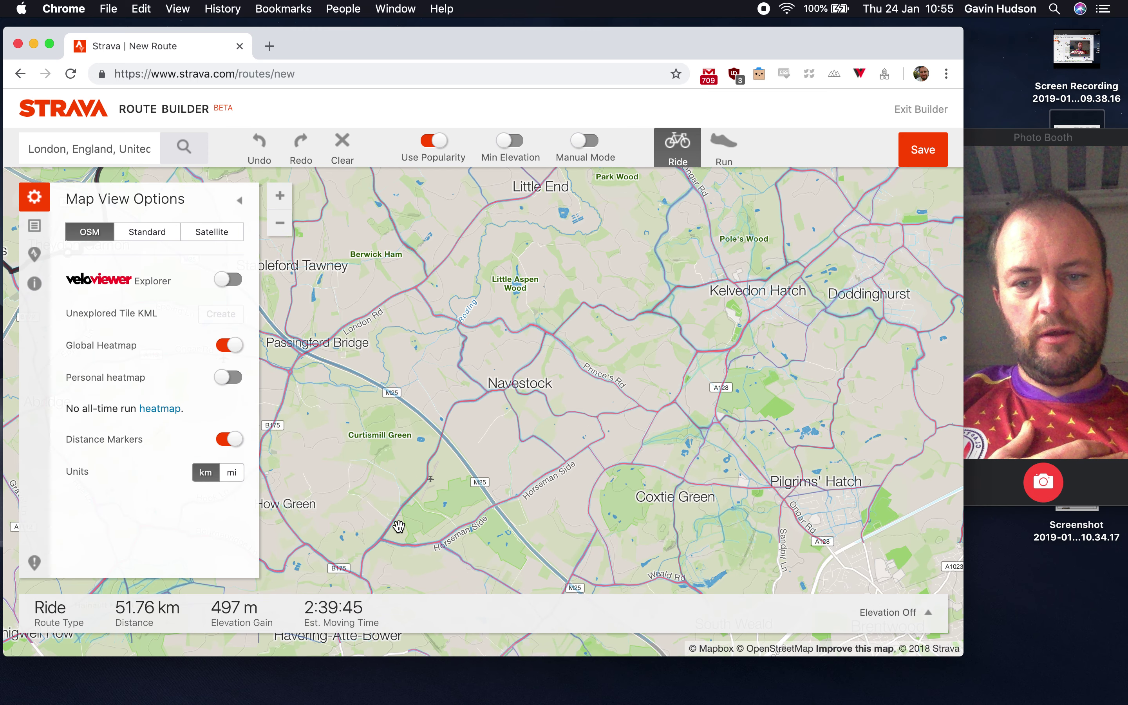
pyautogui.click(412, 564)
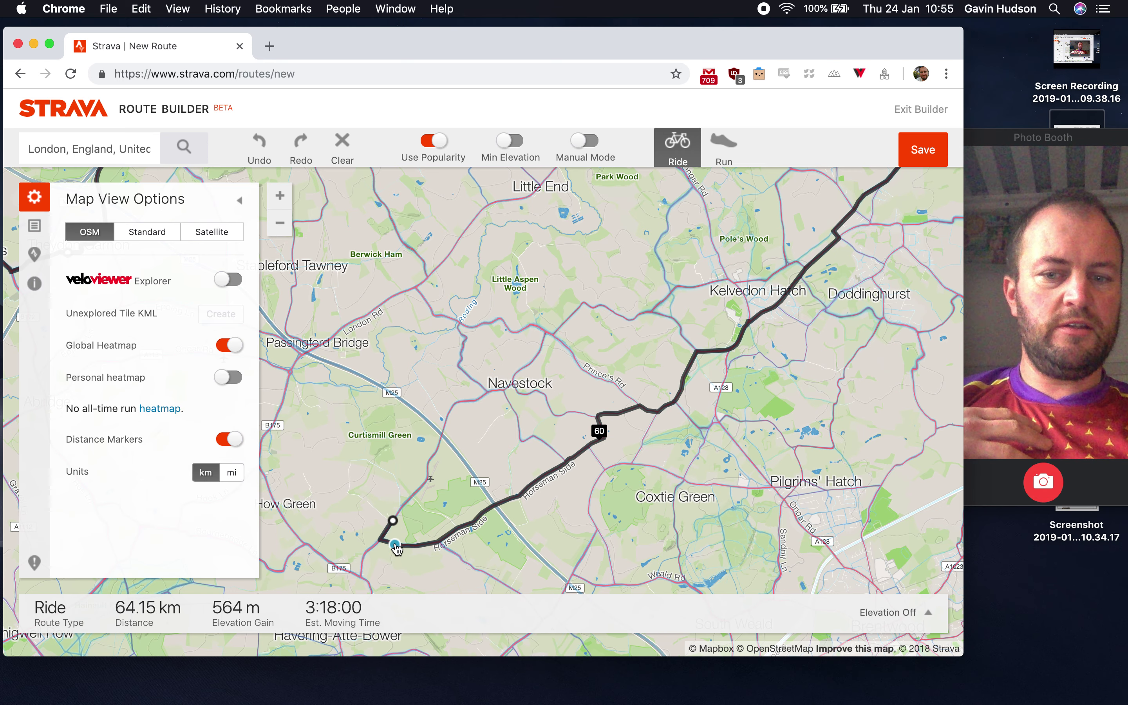
# Extend the route to the western end of Bournebridge Lane and reroute the preceding section through Navestock, for about 69.1 km.
pyautogui.moveTo(357, 566); pyautogui.dragTo(485, 460)
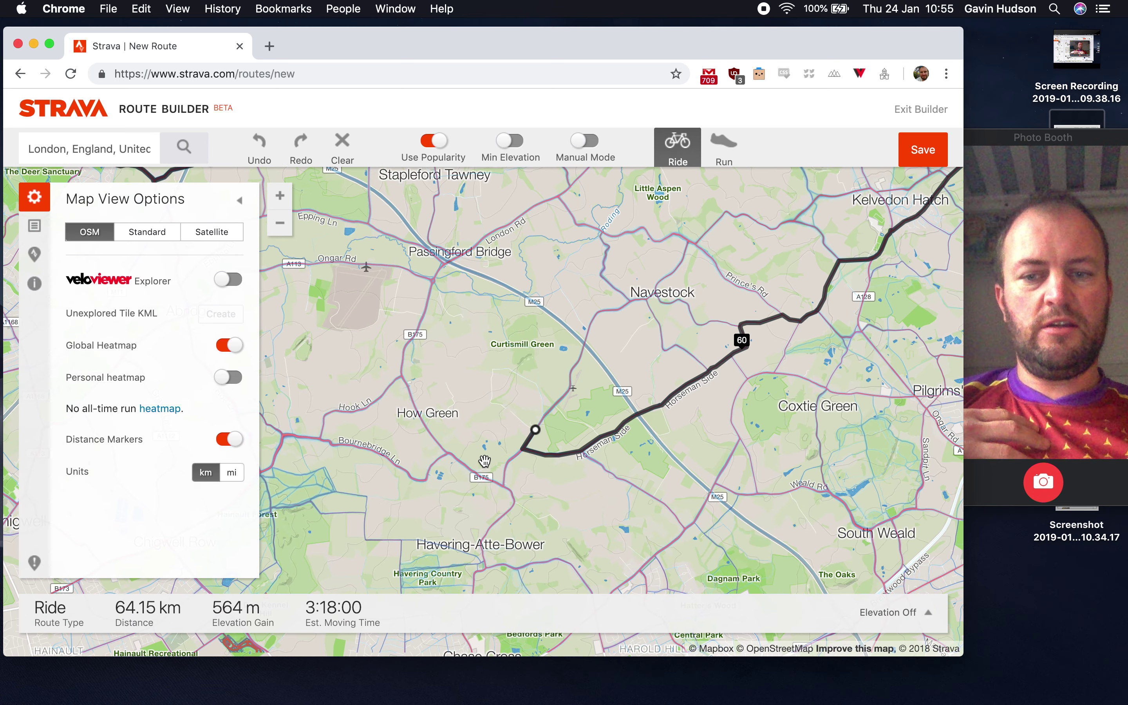
pyautogui.click(299, 438)
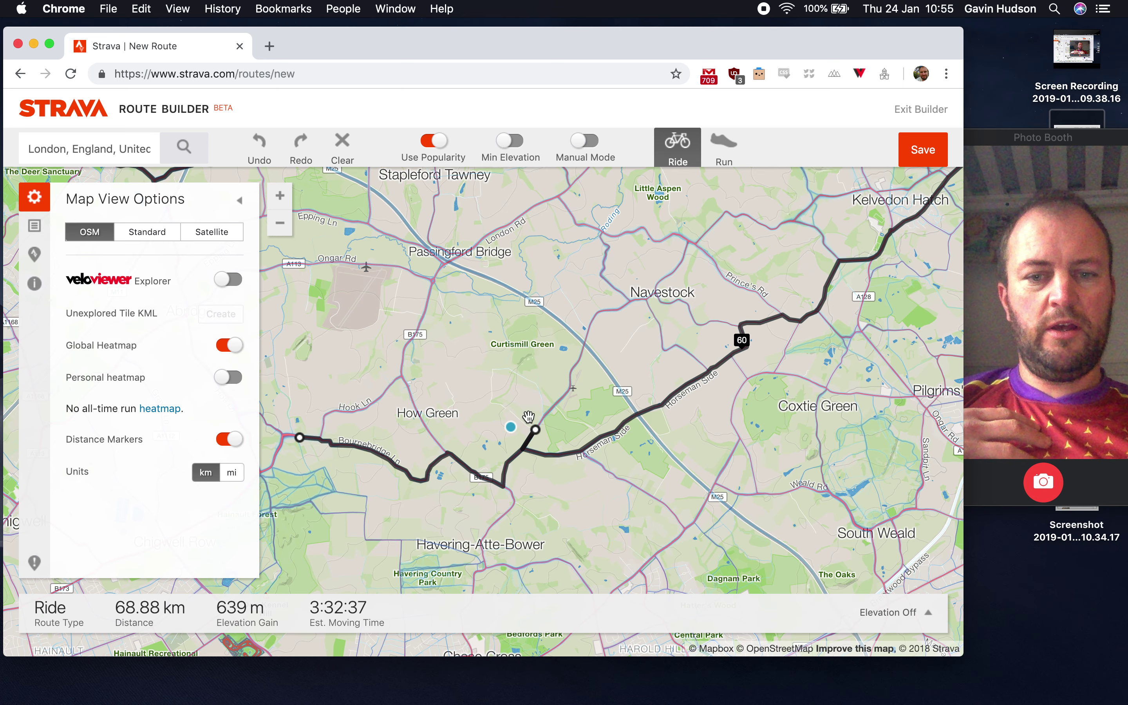
pyautogui.moveTo(634, 351); pyautogui.dragTo(569, 413)
pyautogui.moveTo(642, 443); pyautogui.dragTo(615, 324)
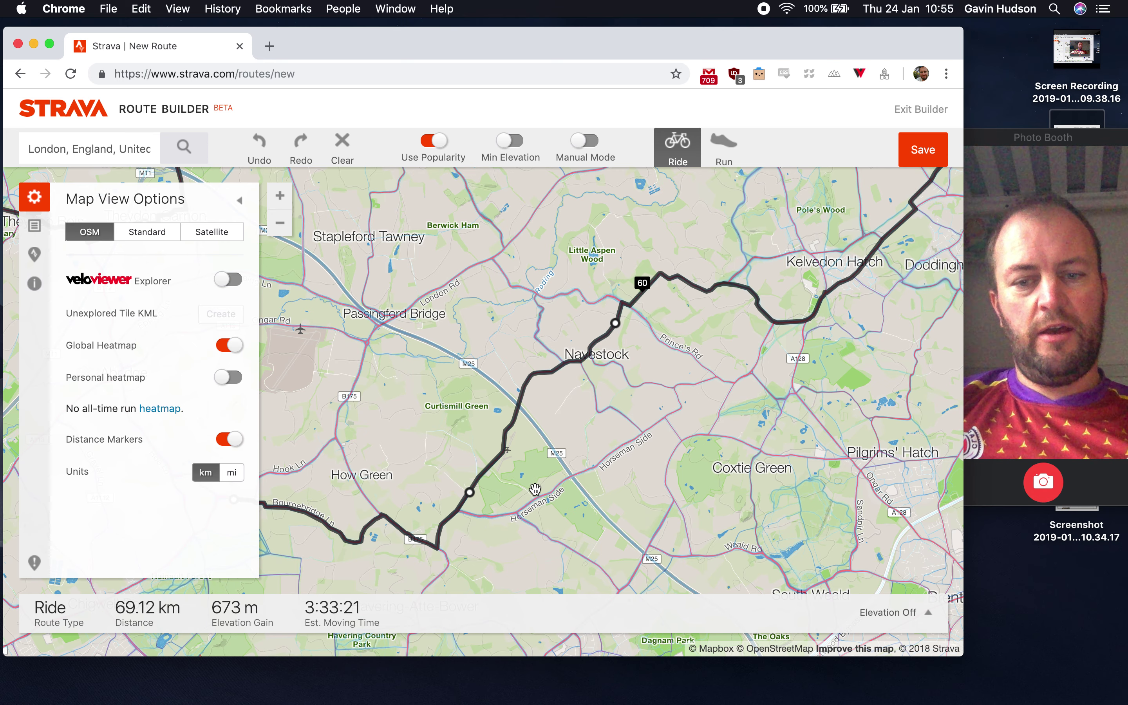
# Extend the route with waypoints at Chigwell and south of Knighton Wood and finish it at the Lower Clapton start, reaching about 89.1 km.
pyautogui.moveTo(535, 488); pyautogui.dragTo(725, 322)
pyautogui.click(431, 470)
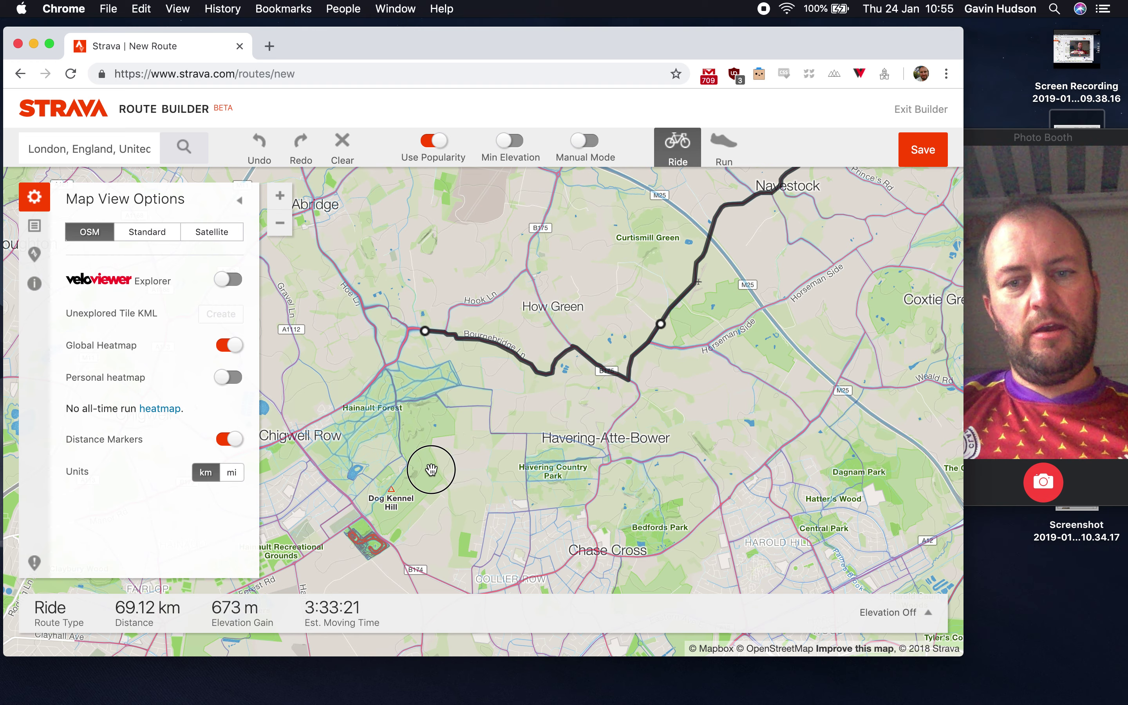
pyautogui.moveTo(483, 439); pyautogui.dragTo(503, 433)
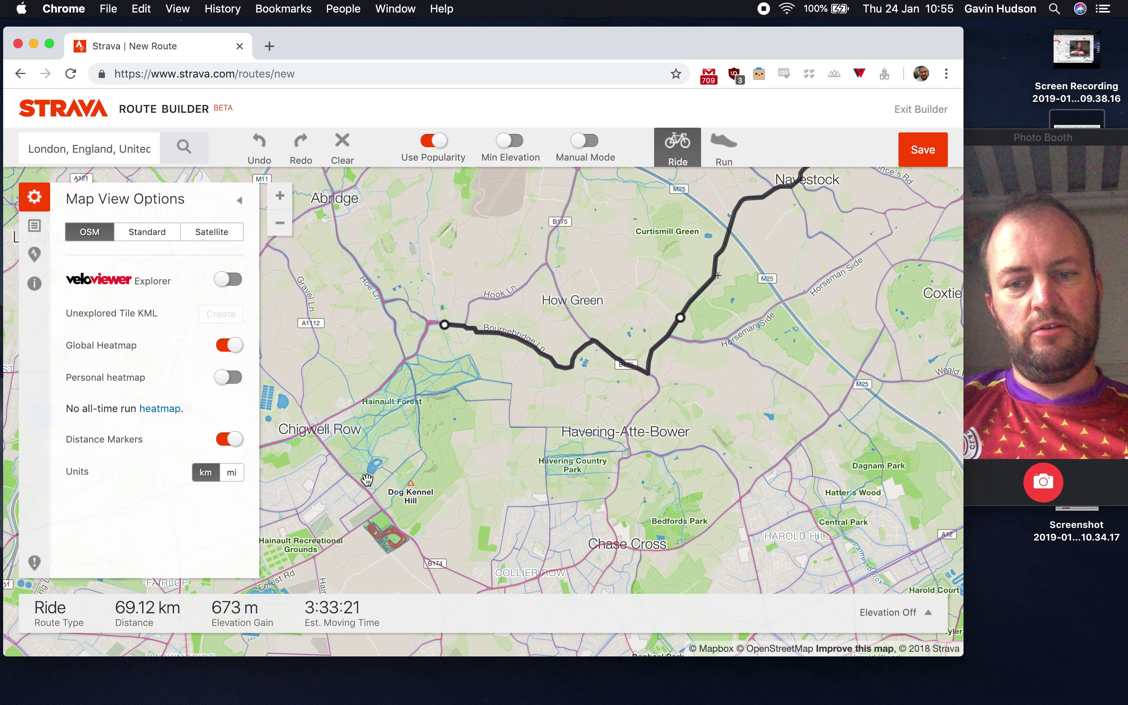
pyautogui.moveTo(318, 487); pyautogui.dragTo(466, 462)
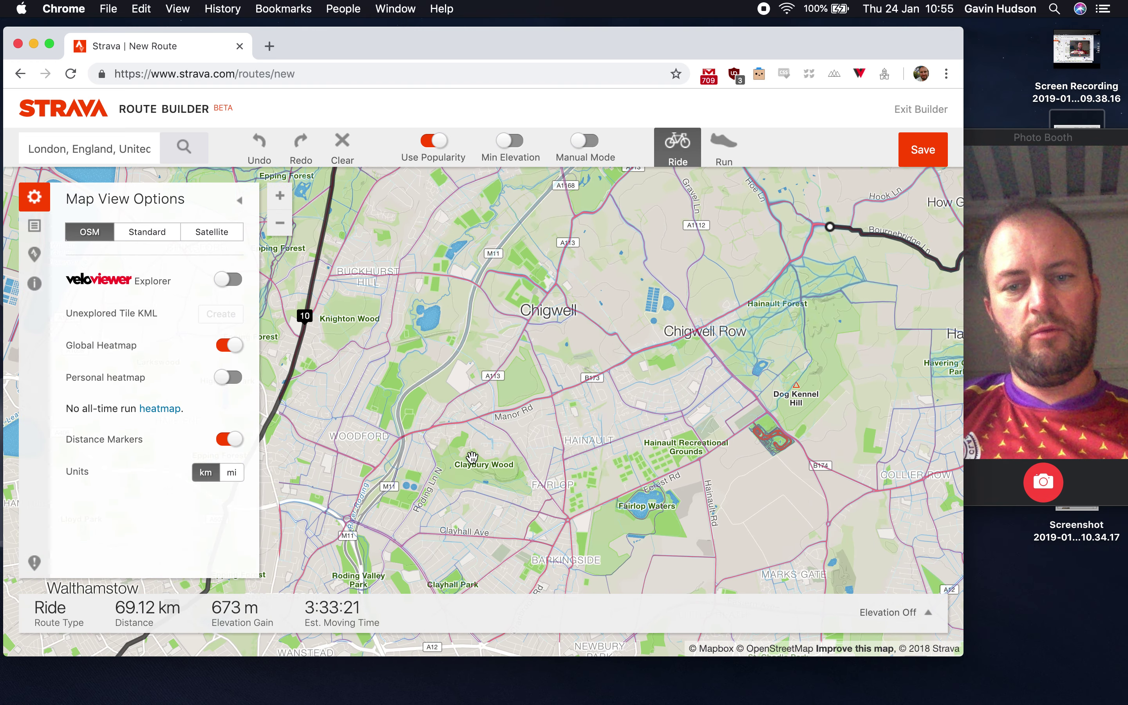
pyautogui.click(468, 472)
pyautogui.click(595, 397)
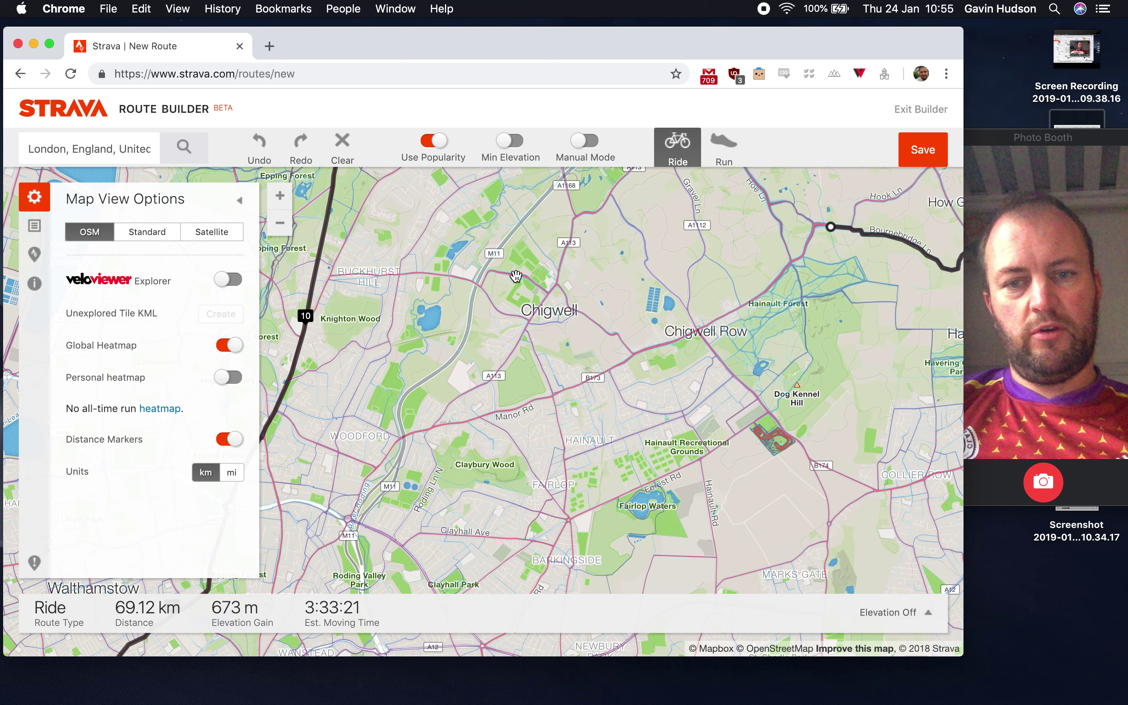
pyautogui.moveTo(330, 476); pyautogui.dragTo(480, 357)
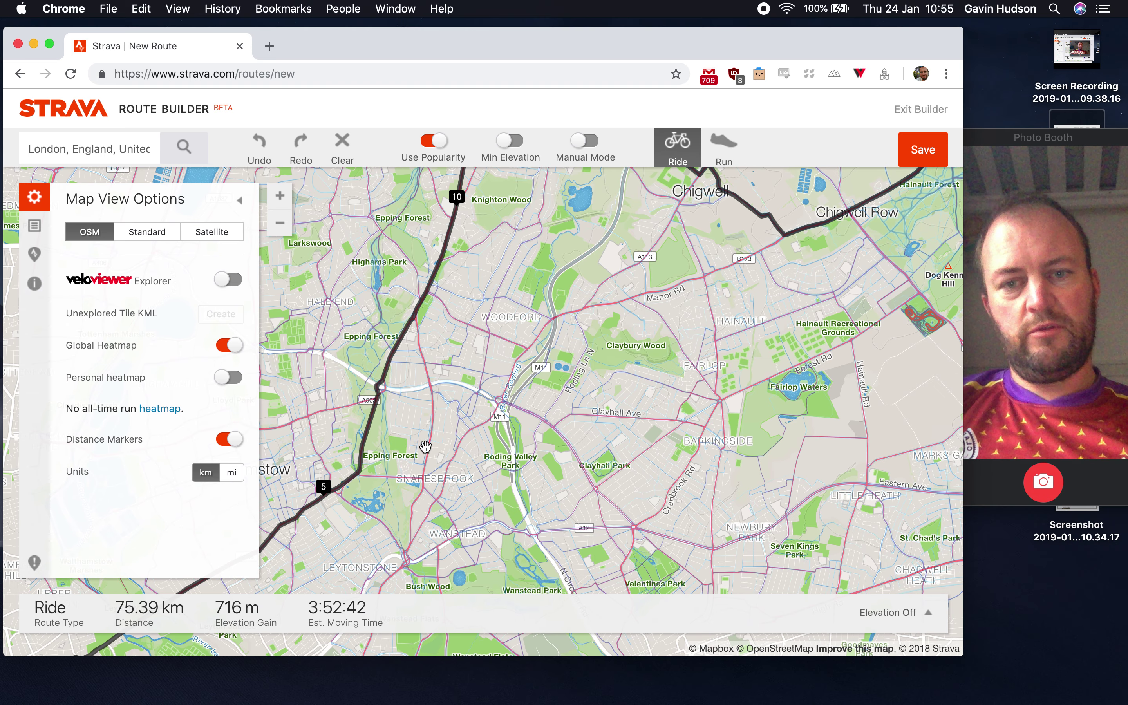
pyautogui.moveTo(392, 522); pyautogui.dragTo(630, 282)
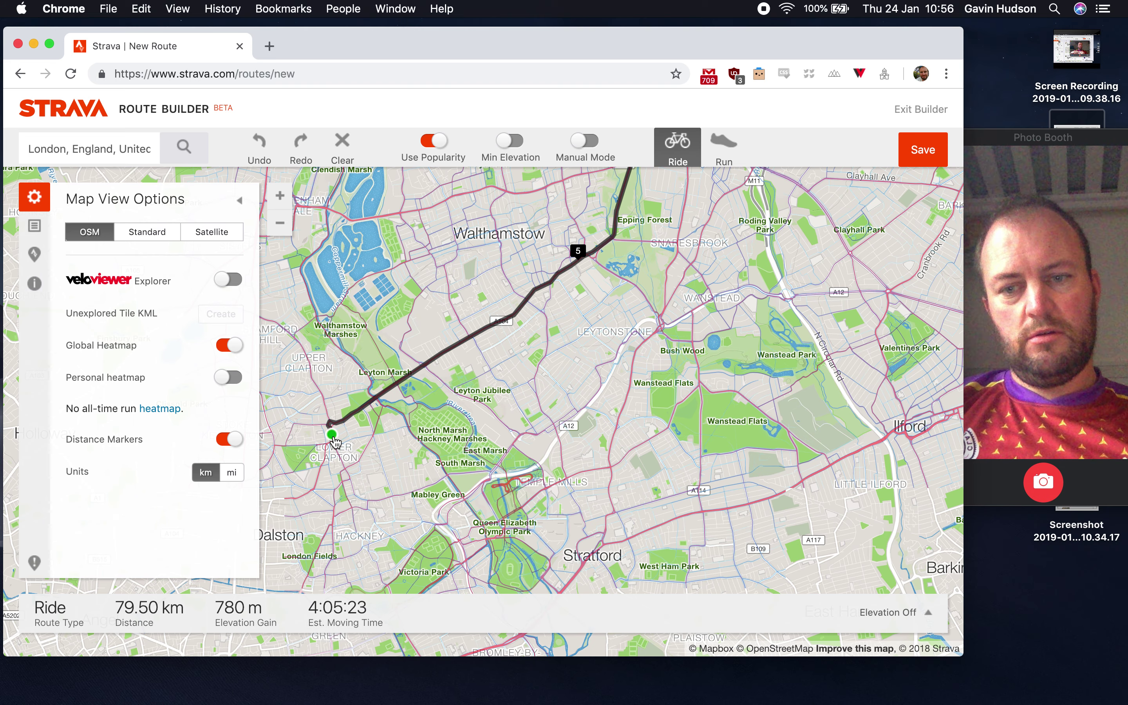
pyautogui.moveTo(777, 241); pyautogui.dragTo(480, 494)
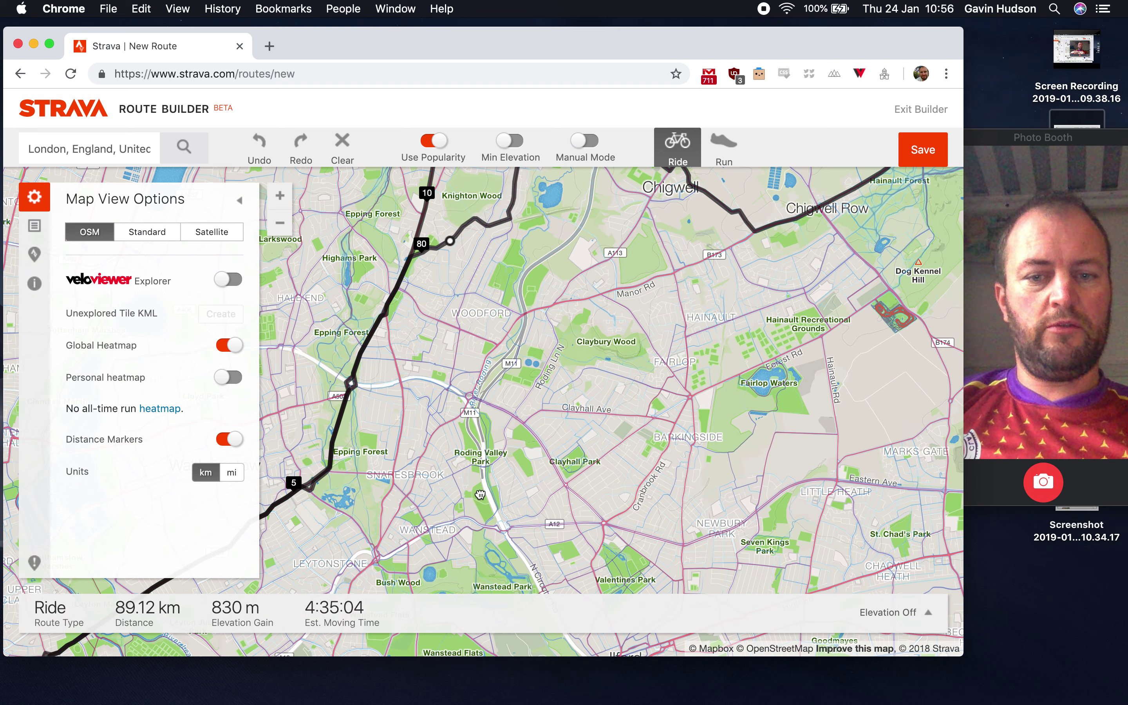
# Add a loop around Barrow Wood by pulling the route to points north of Ingatestone and south-west of the wood, reaching about 102.1 km.
pyautogui.click(280, 223)
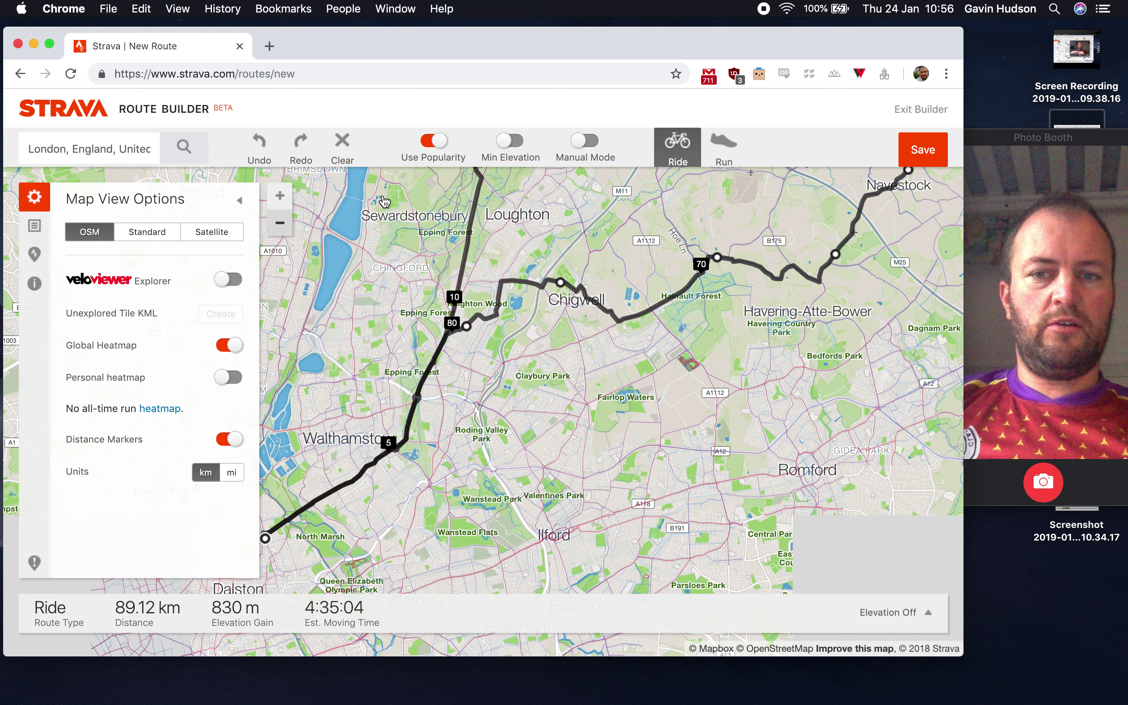
pyautogui.moveTo(712, 201); pyautogui.dragTo(535, 328)
pyautogui.moveTo(620, 320); pyautogui.dragTo(497, 443)
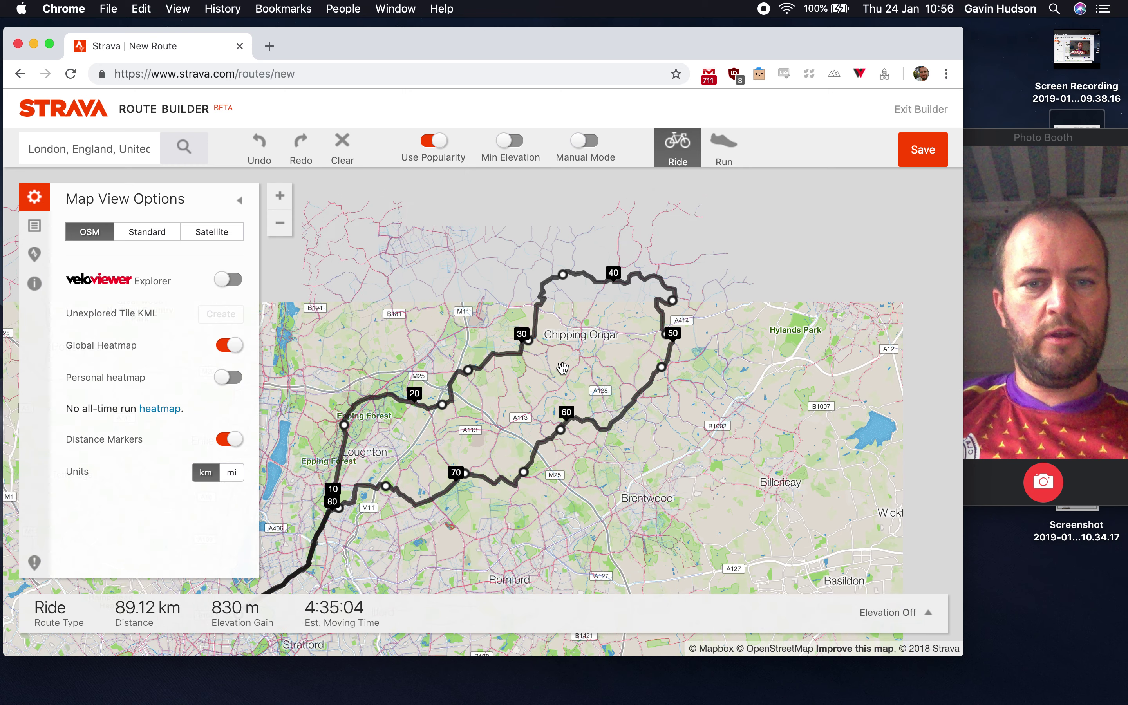
pyautogui.click(280, 198)
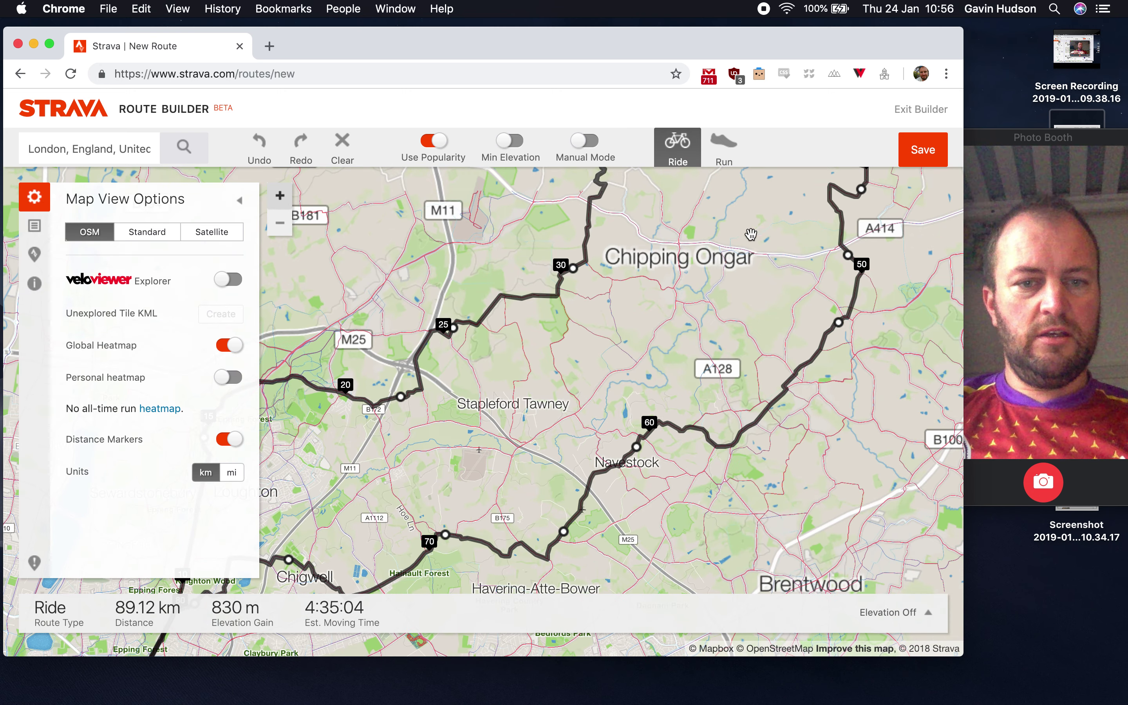
pyautogui.moveTo(779, 309); pyautogui.dragTo(578, 303)
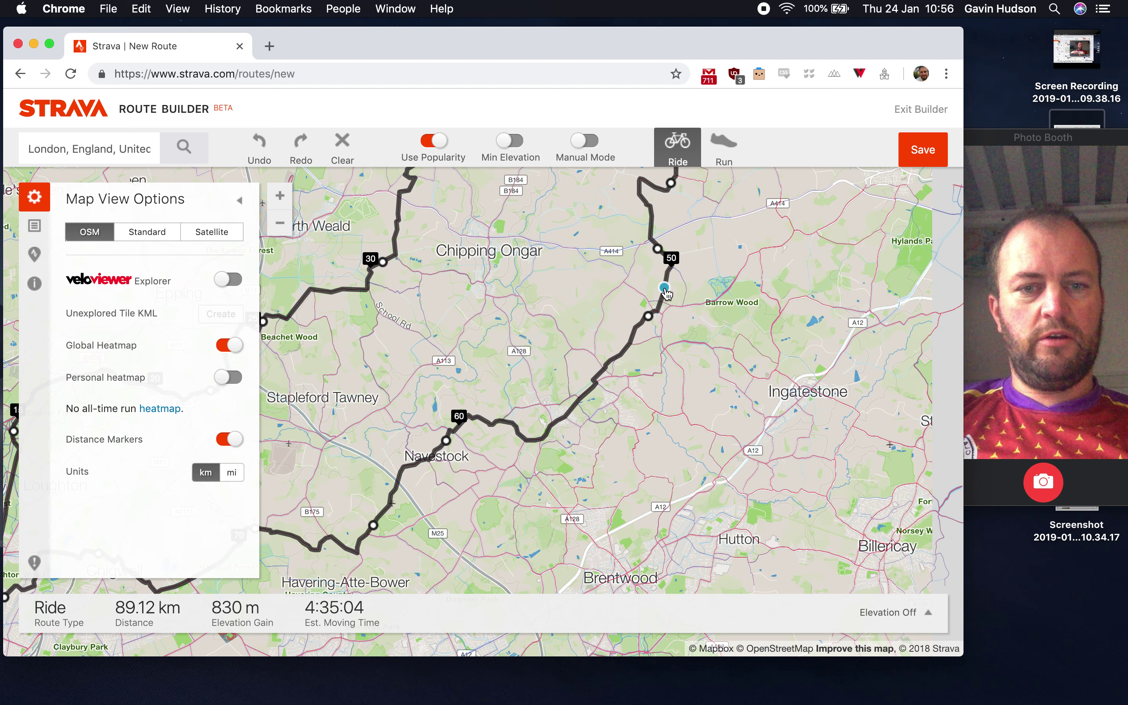
pyautogui.moveTo(666, 292); pyautogui.dragTo(778, 348)
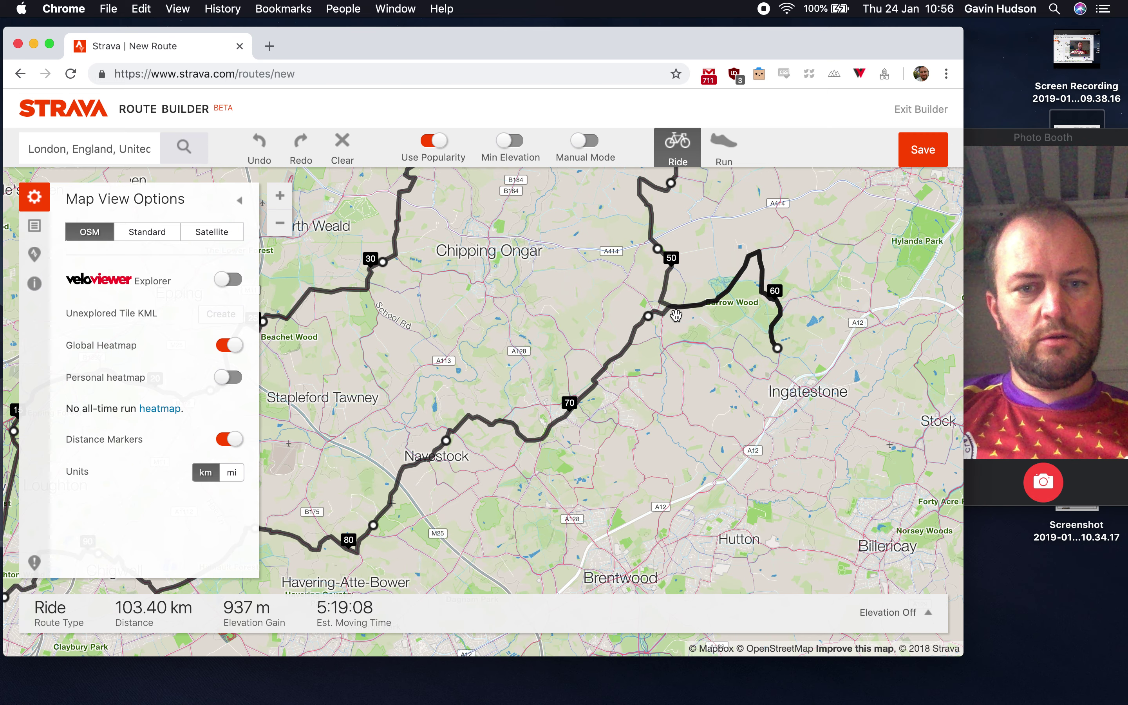
pyautogui.moveTo(667, 316); pyautogui.dragTo(770, 392)
pyautogui.click(734, 361)
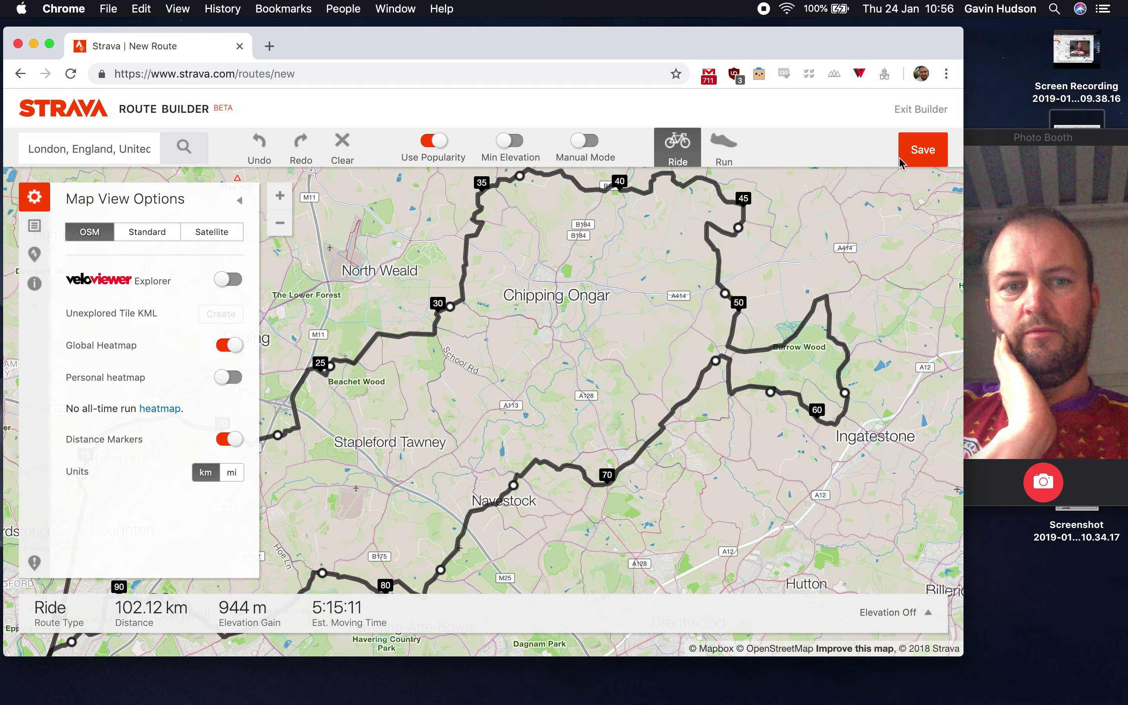
# Save the route as "Hub Velo Classic 100km Club run + Viper Loop" and open the saved route.
pyautogui.click(923, 149)
pyautogui.click(433, 281)
pyautogui.write('Hub')
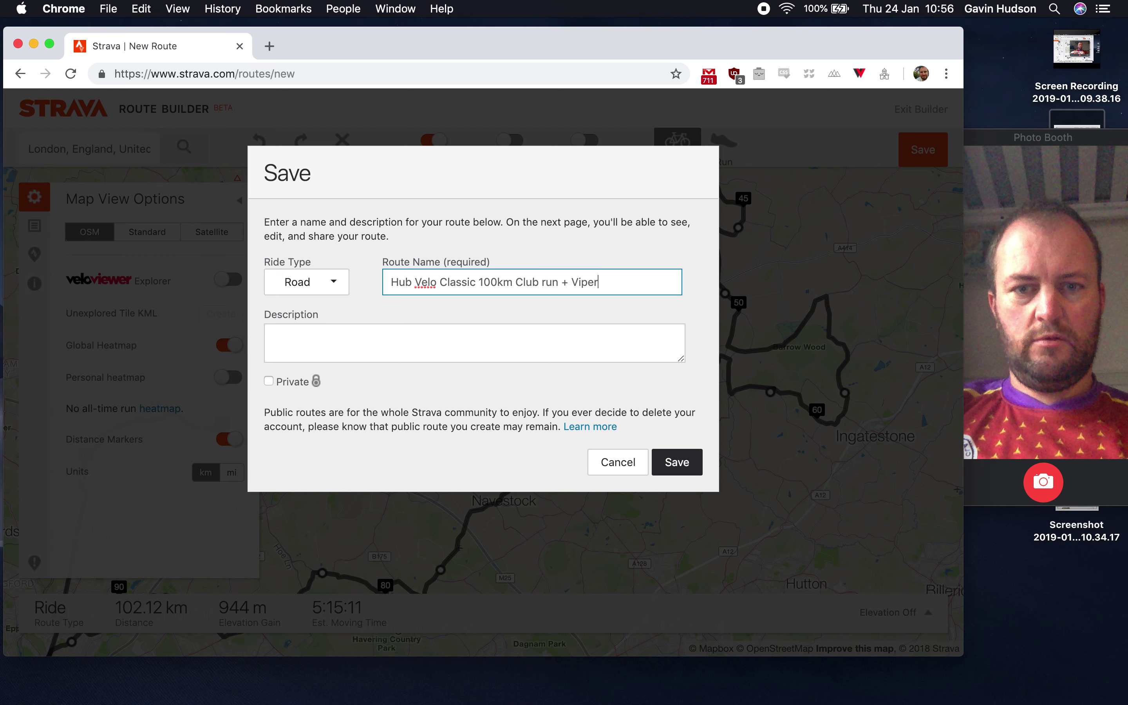
pyautogui.write('Loop')
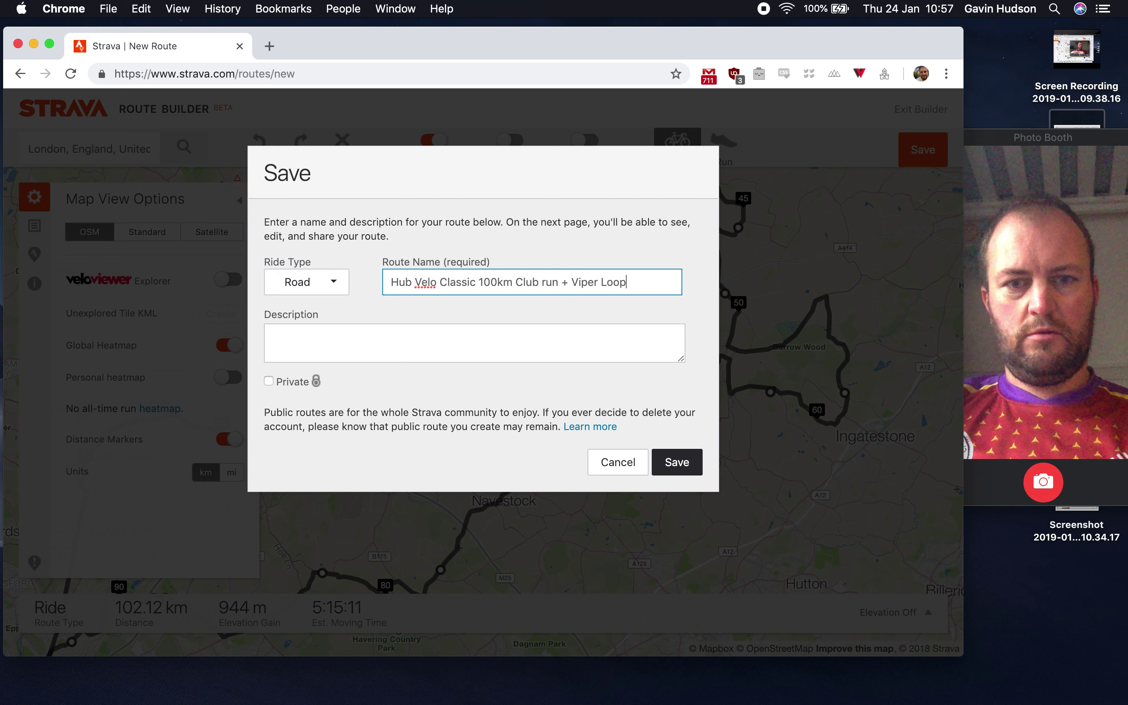
pyautogui.click(679, 465)
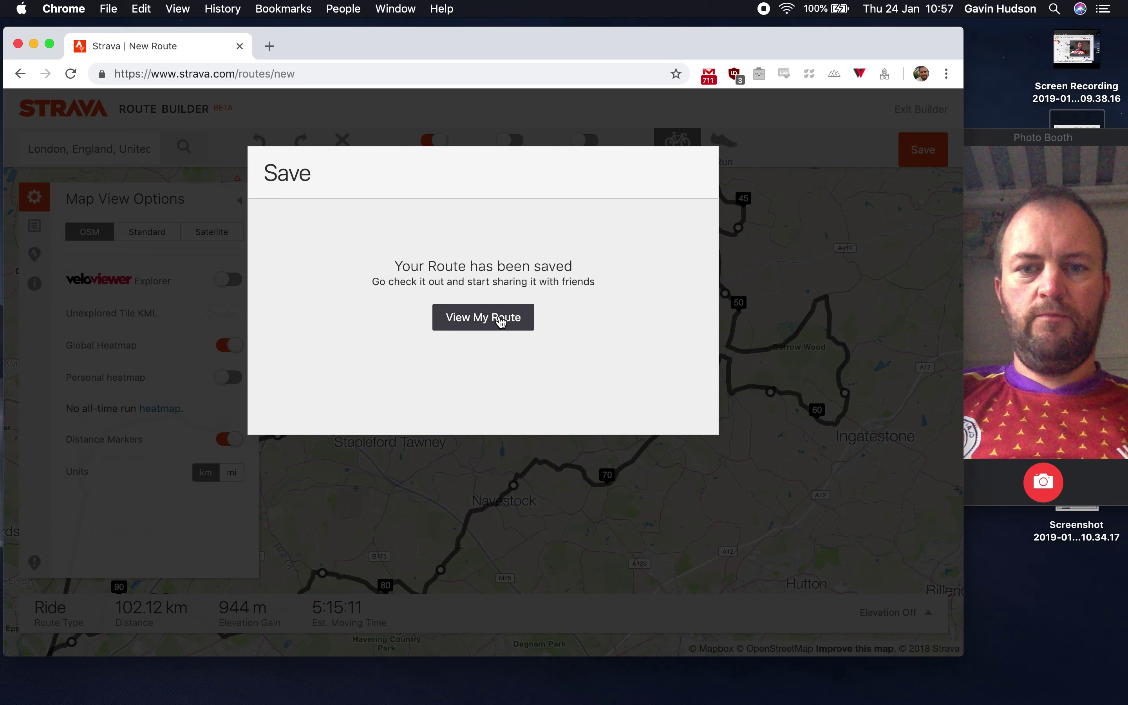
pyautogui.click(501, 319)
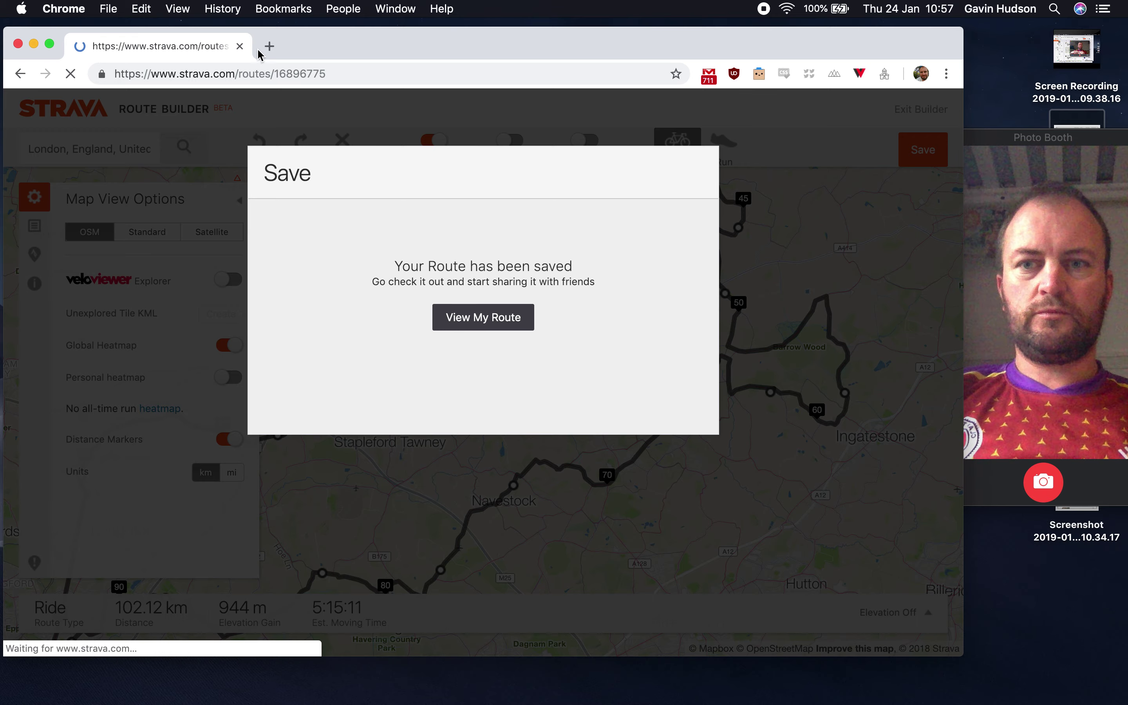